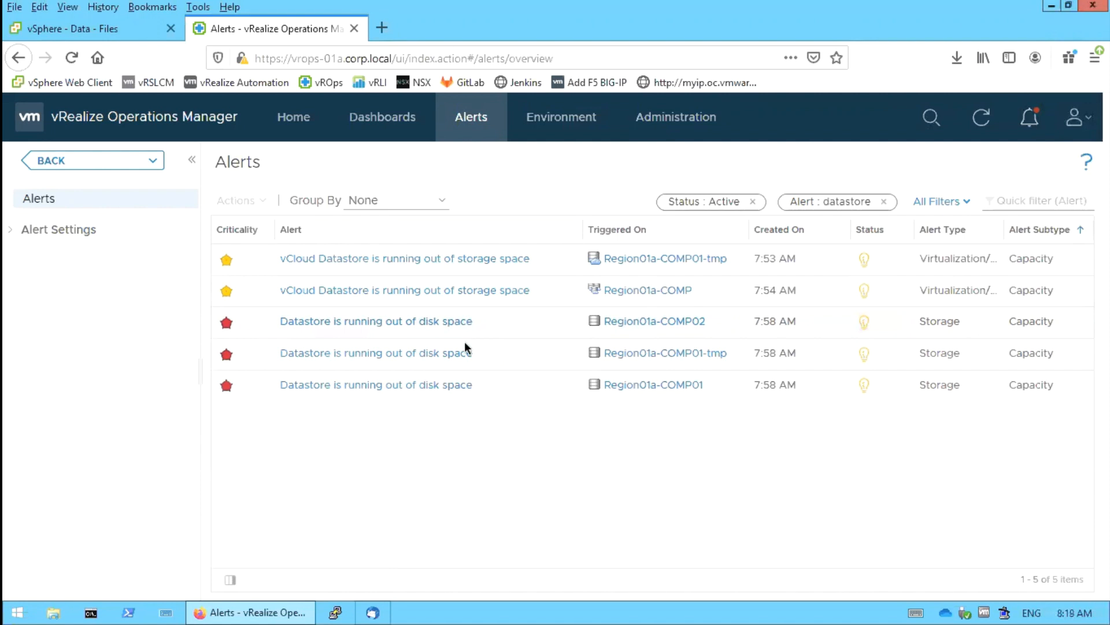
# Step: Open the active vSphere Solution's Default Policy (Nov 22, 2019) for editing at its alert and symptom definitions
pyautogui.click(668, 120)
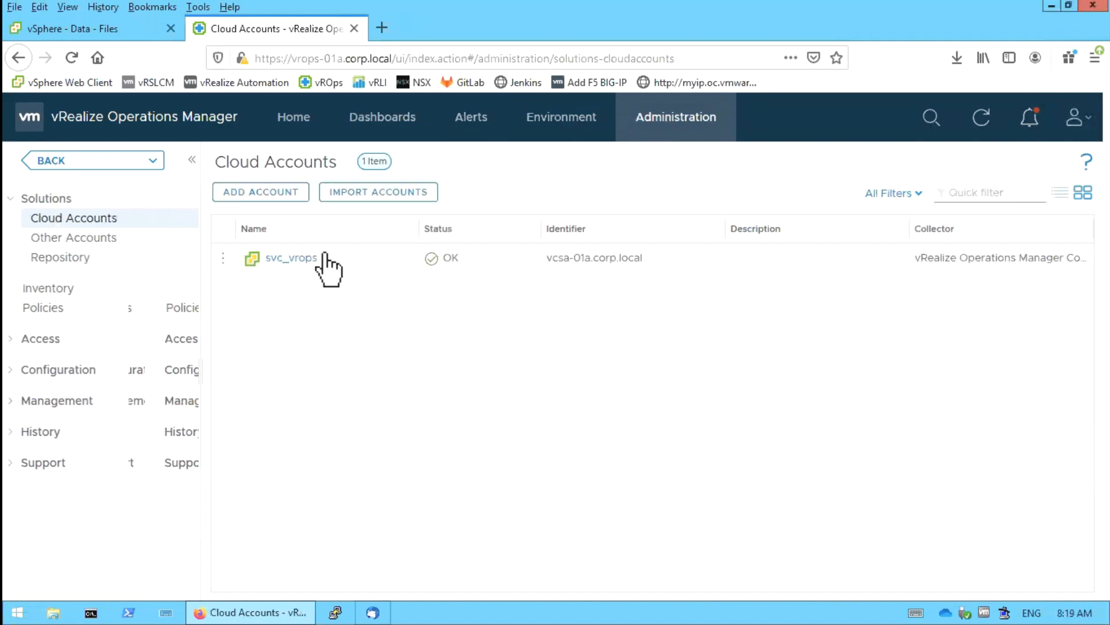
pyautogui.click(57, 324)
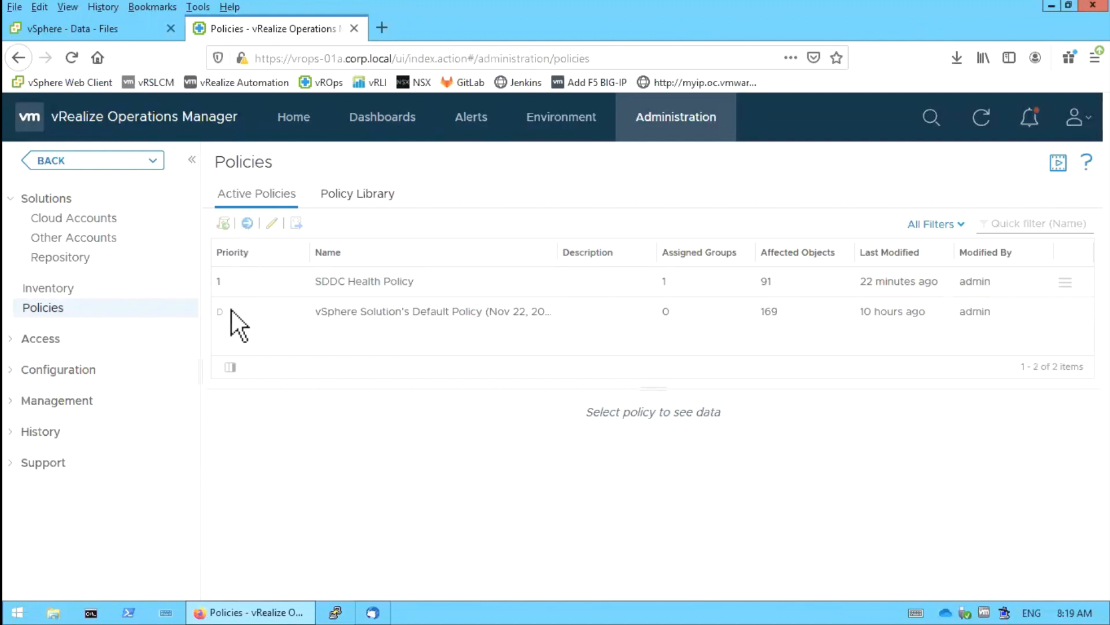
pyautogui.click(227, 311)
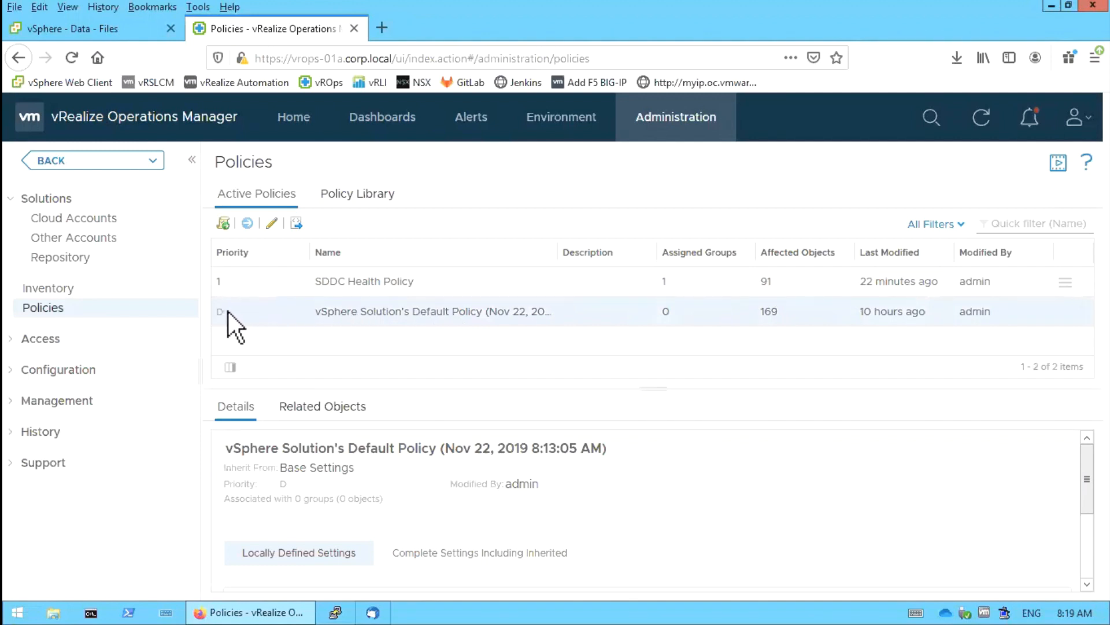
pyautogui.click(272, 223)
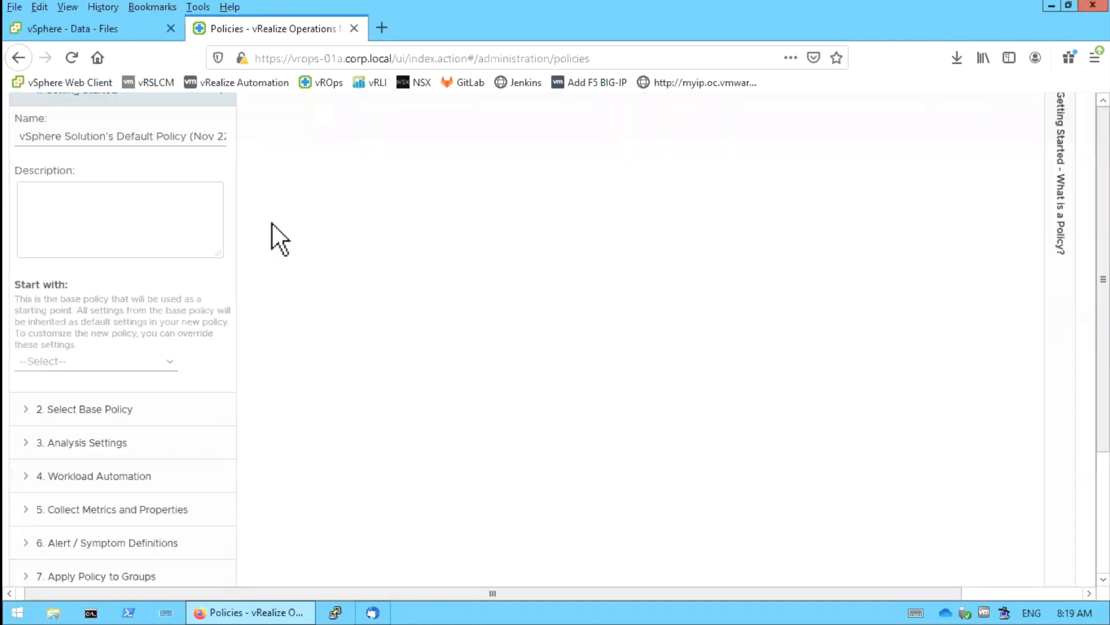
pyautogui.click(154, 544)
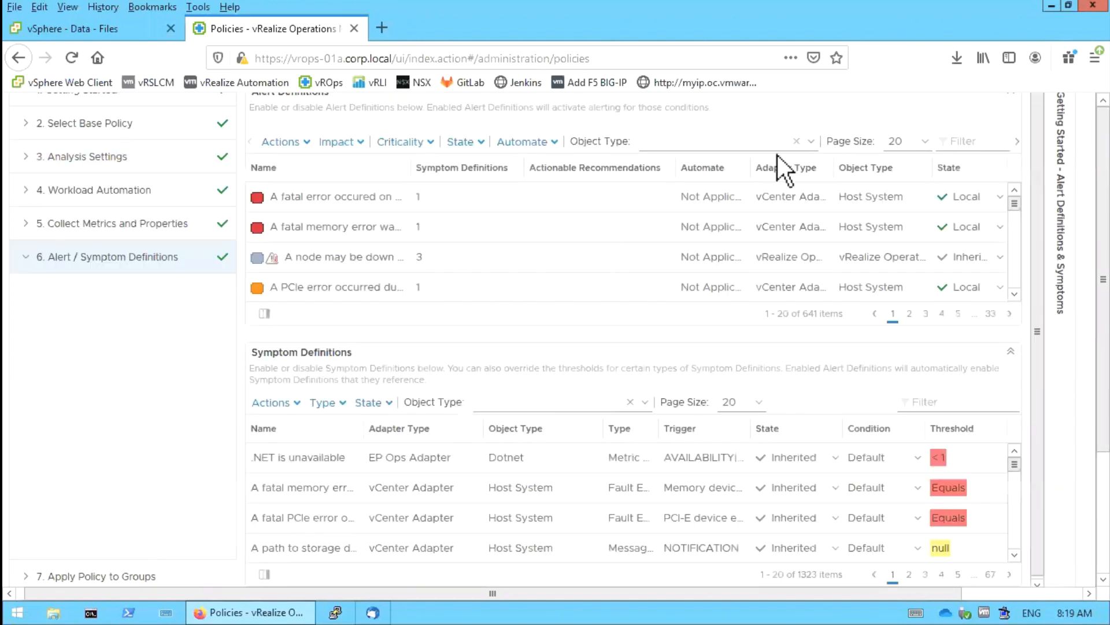
# Step: Filter the alert definitions by the text "running" and the vCenter Adapter object type Datastore
pyautogui.click(964, 140)
pyautogui.write('running')
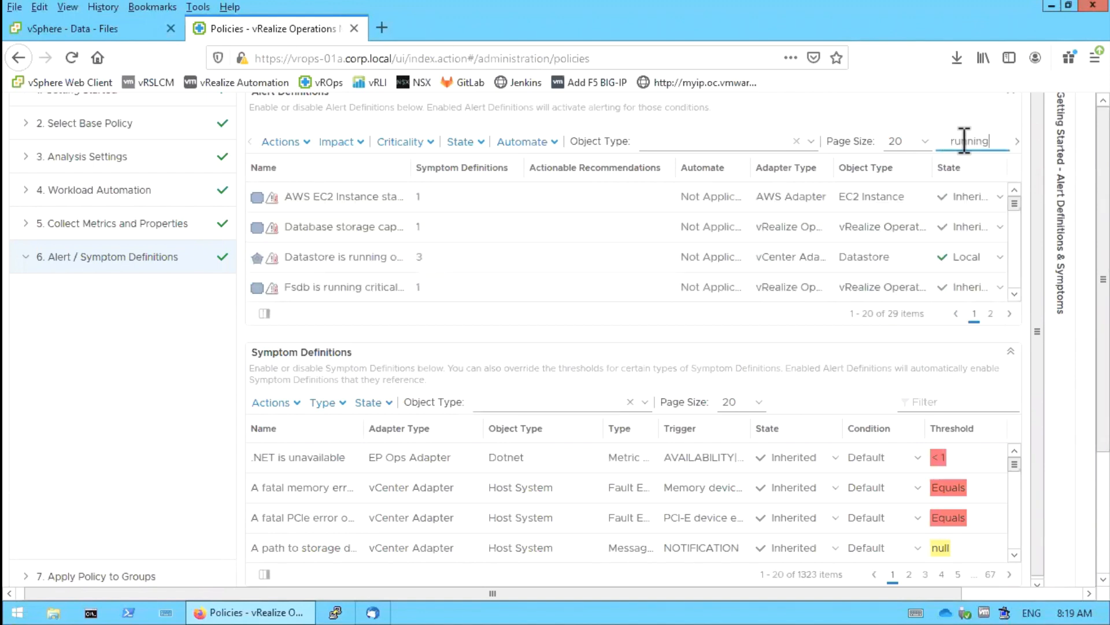
pyautogui.click(811, 141)
pyautogui.write('d')
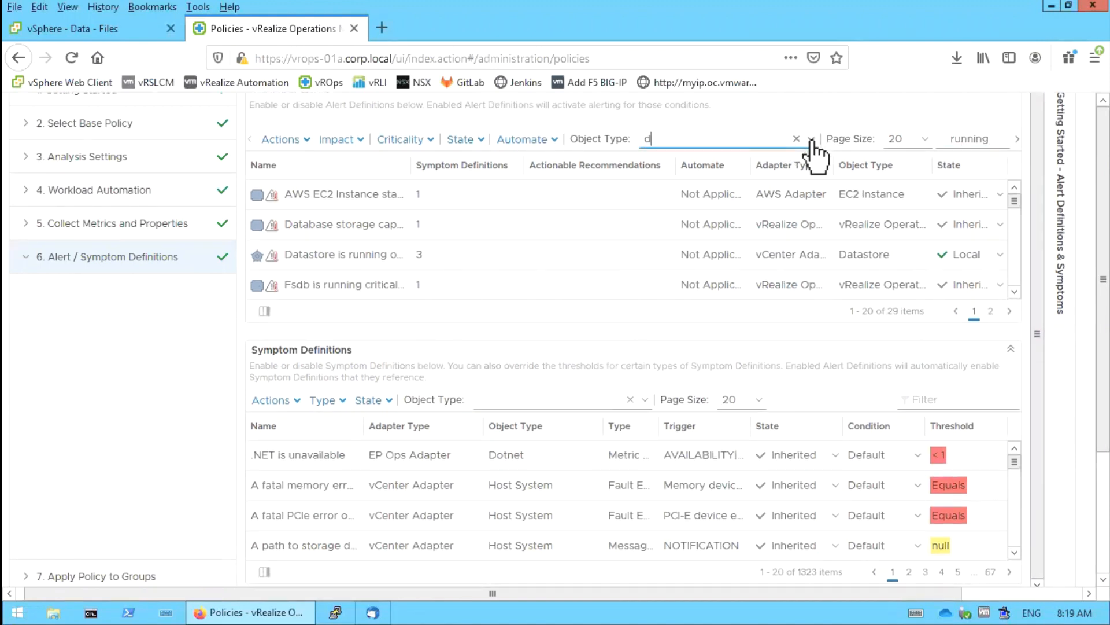
pyautogui.write('atastr')
pyautogui.write('ore')
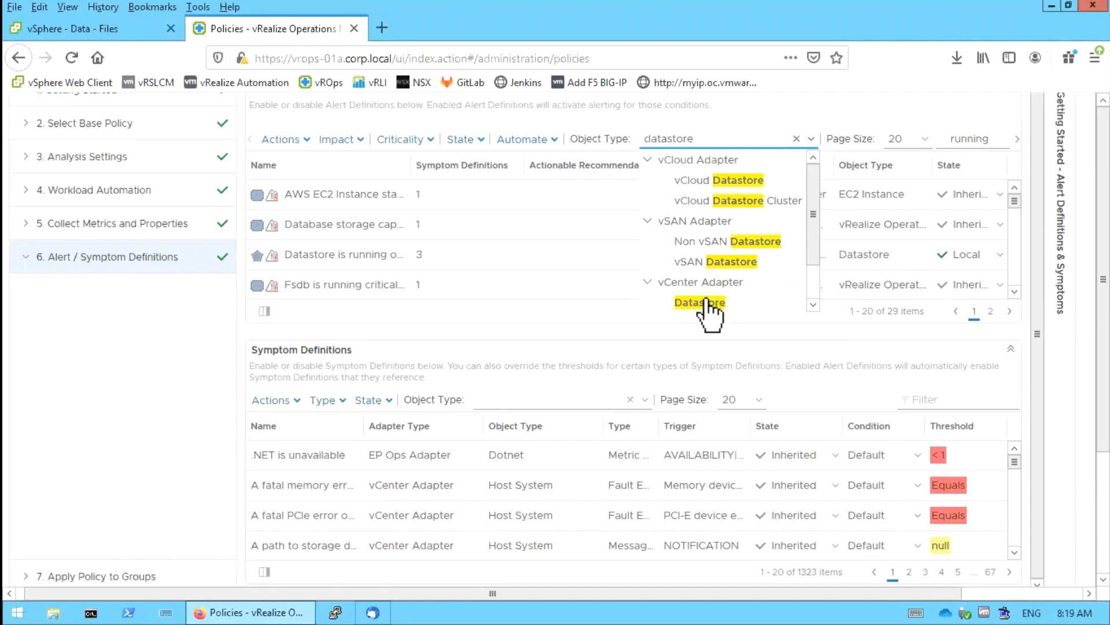
pyautogui.click(706, 302)
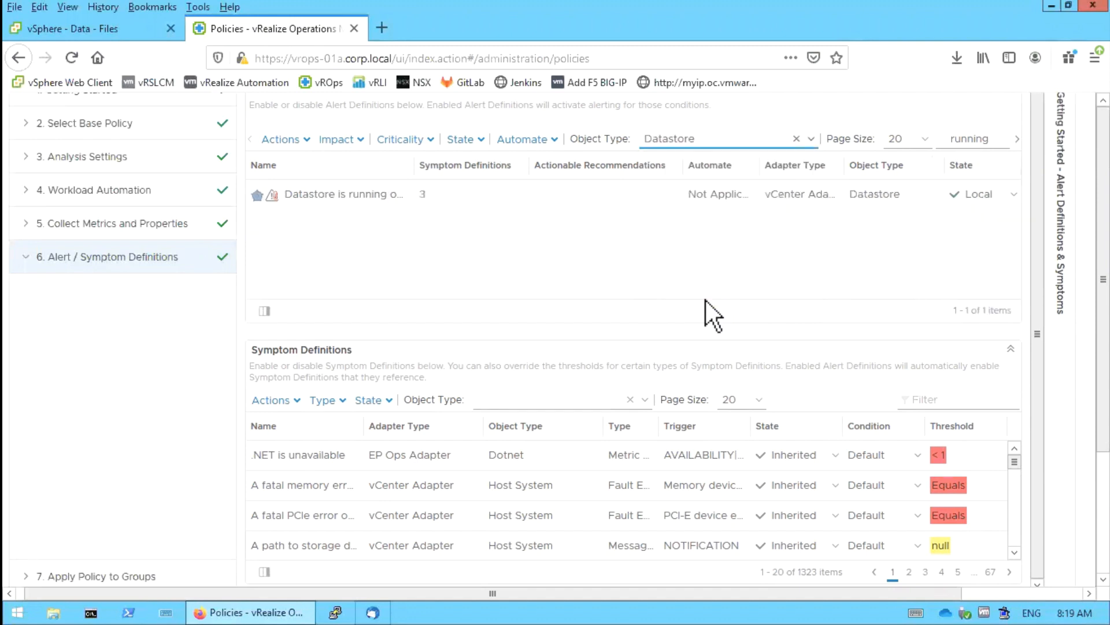
# Step: Disable the "Datastore is running out of disk space" alert locally in the default policy and save the policy
pyautogui.click(608, 208)
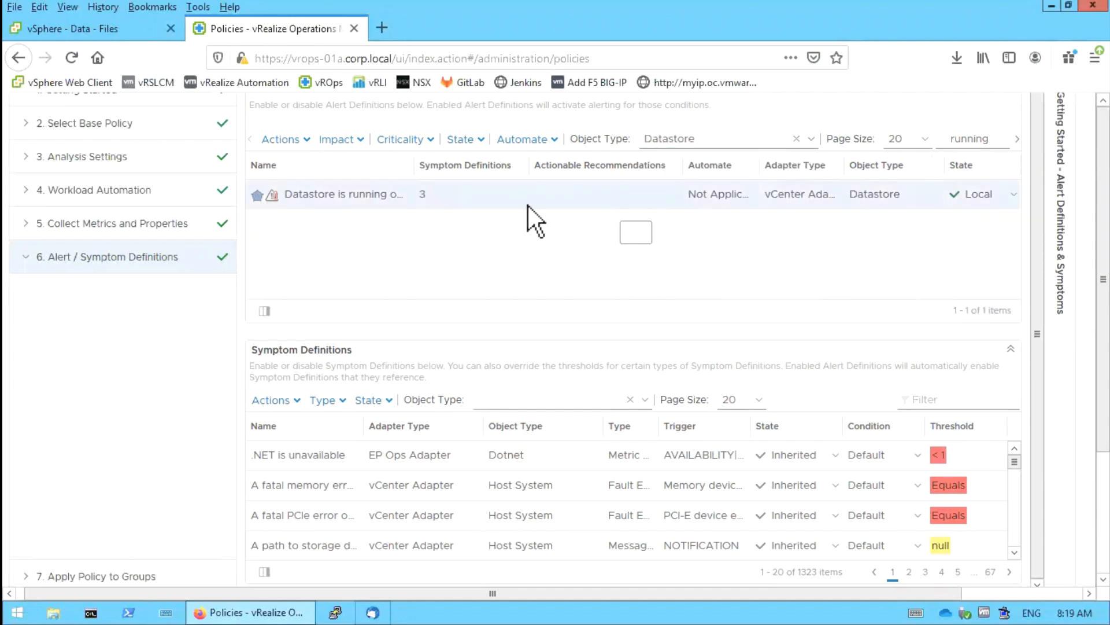
pyautogui.moveTo(414, 165); pyautogui.dragTo(523, 162)
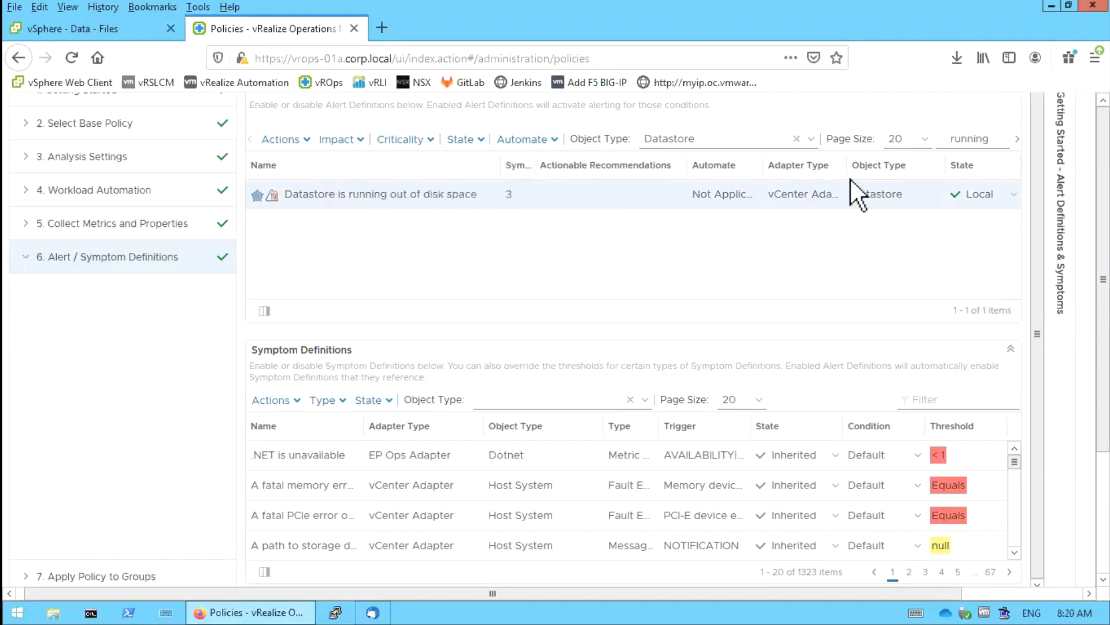
pyautogui.click(1016, 194)
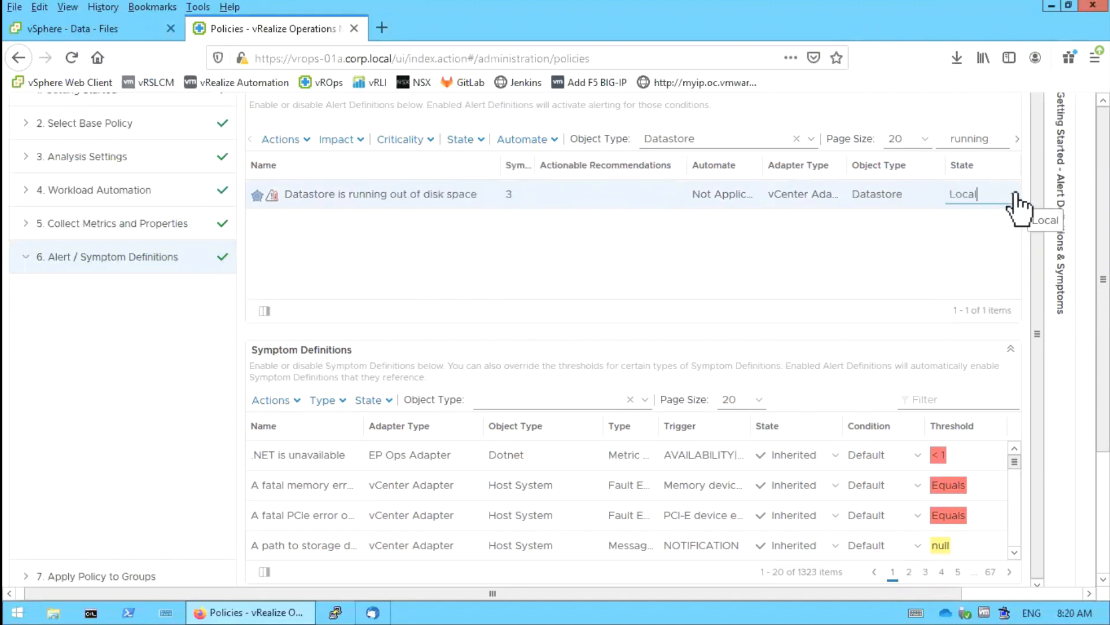
pyautogui.click(1015, 194)
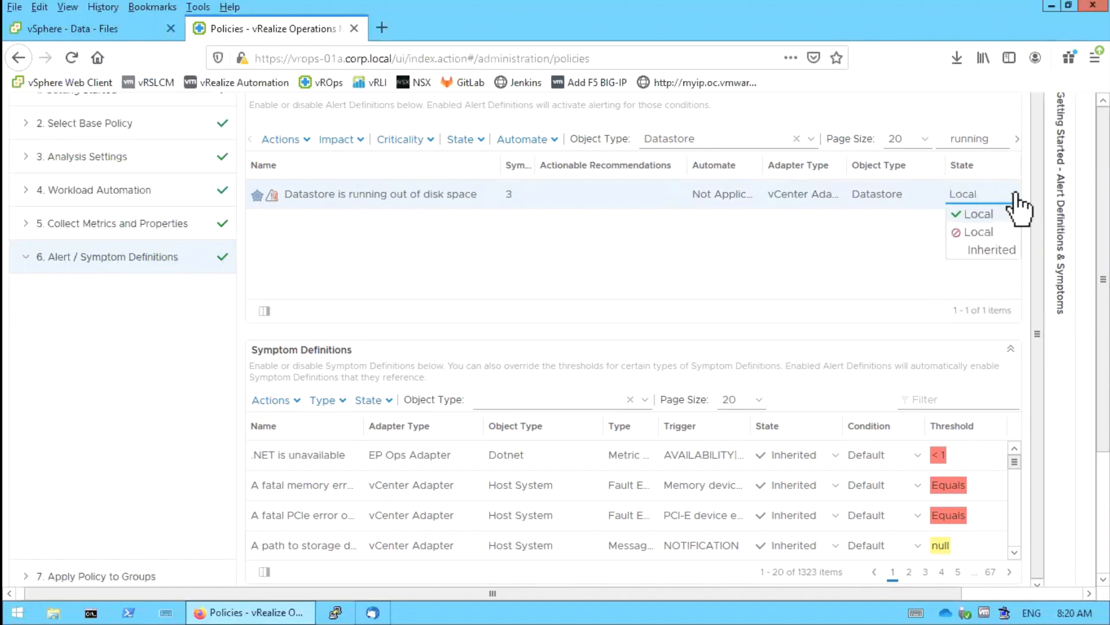
pyautogui.click(972, 233)
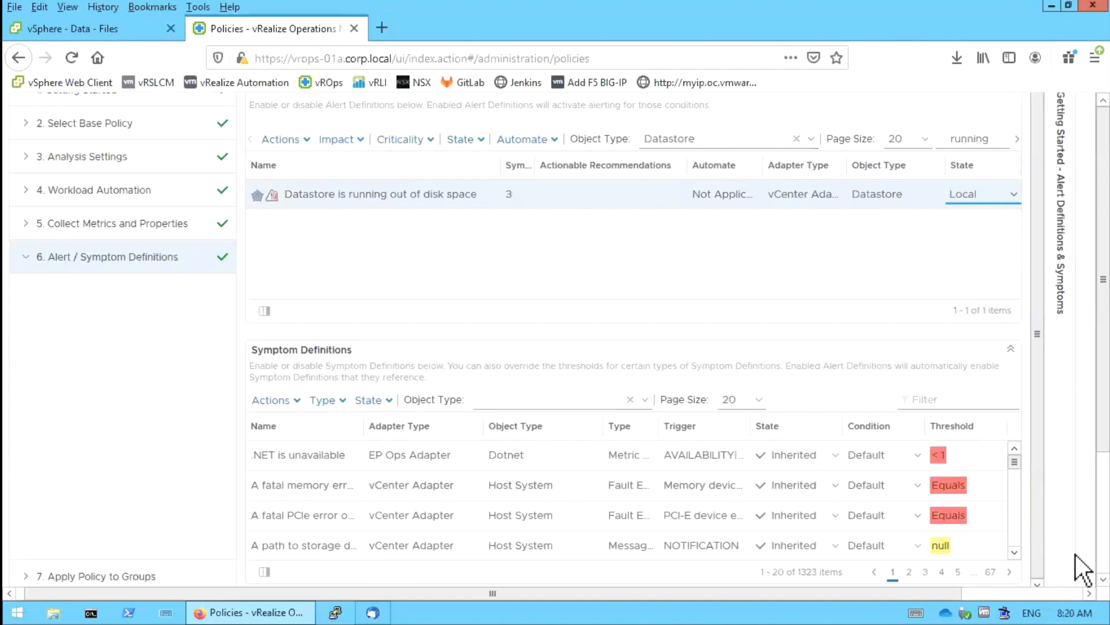
pyautogui.scroll(-3, 1068, 560)
pyautogui.click(1046, 471)
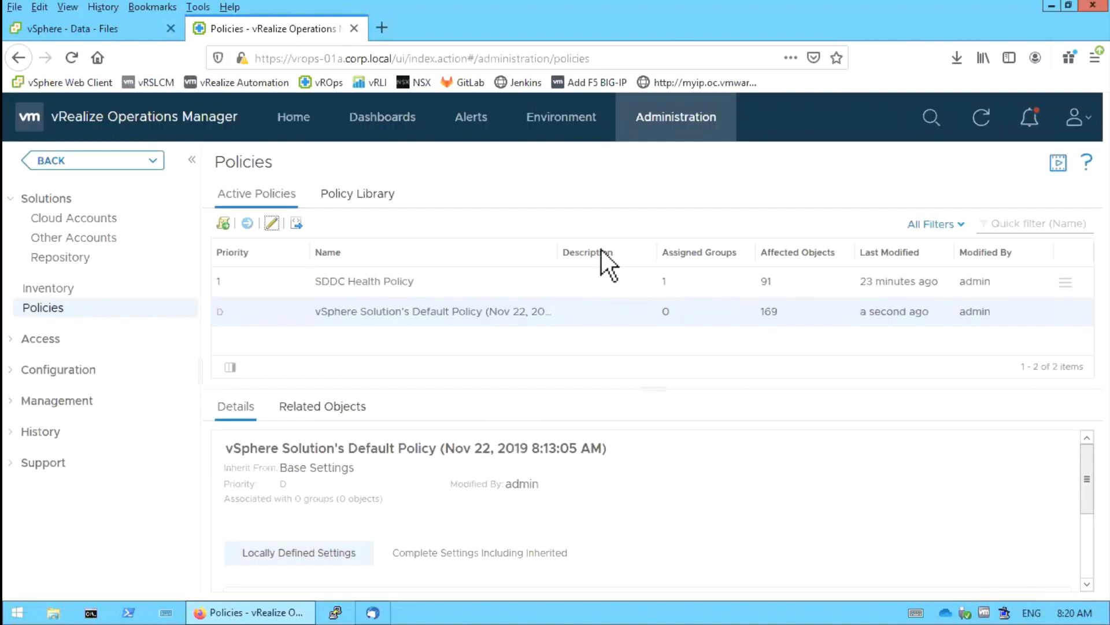
# Step: Cancel the three active "Datastore is running out of disk space" alerts and refresh the alerts list
pyautogui.click(476, 120)
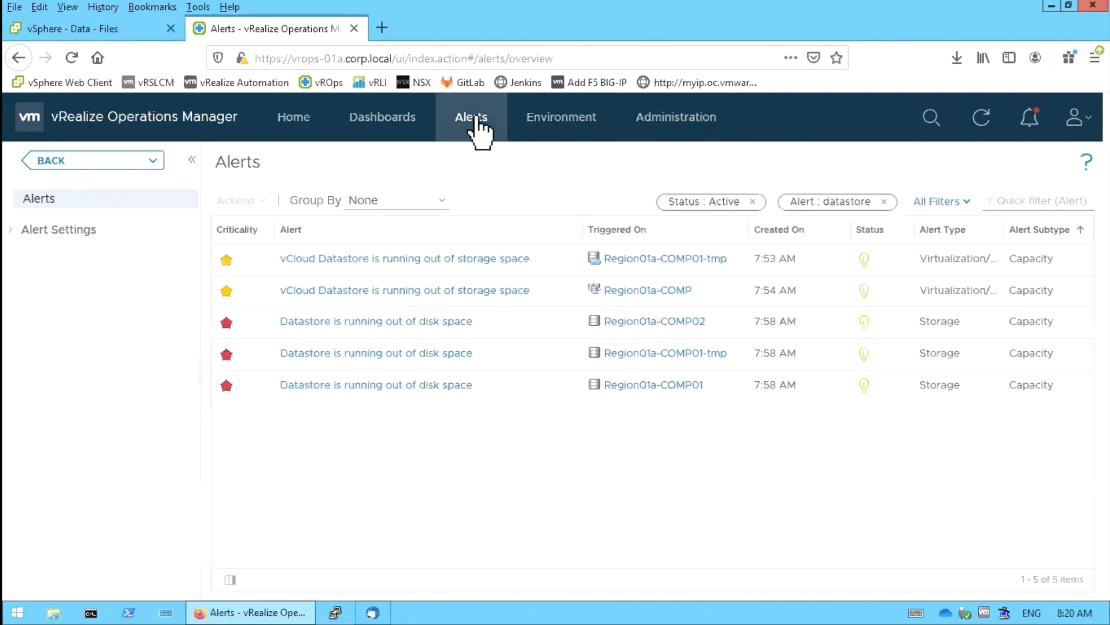
pyautogui.click(530, 387)
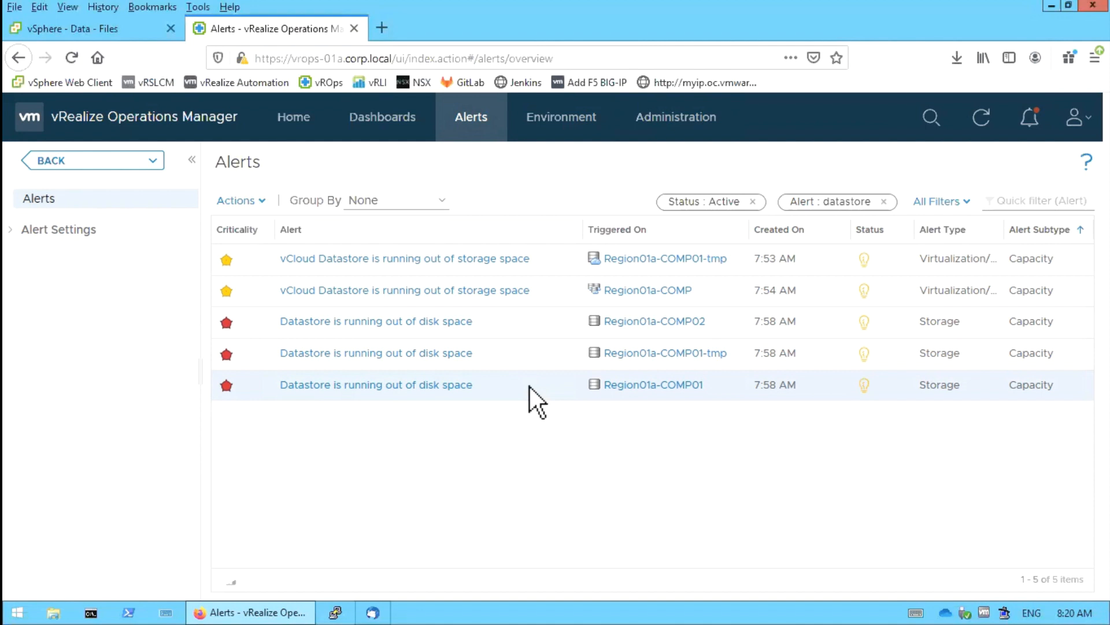
pyautogui.tripleClick(540, 321)
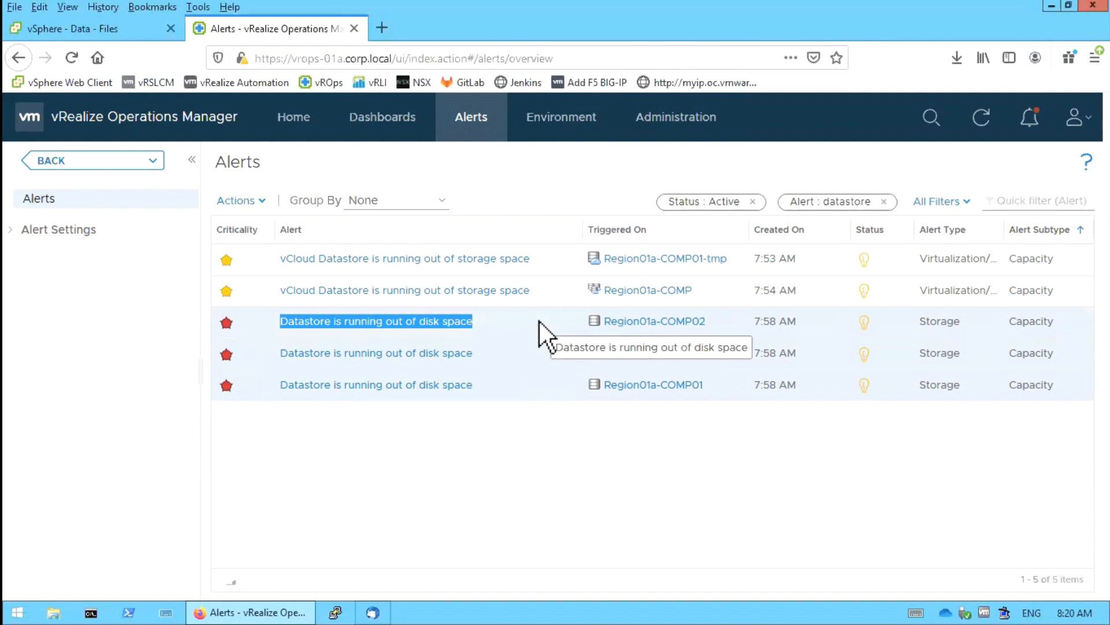
pyautogui.click(258, 203)
pyautogui.click(263, 230)
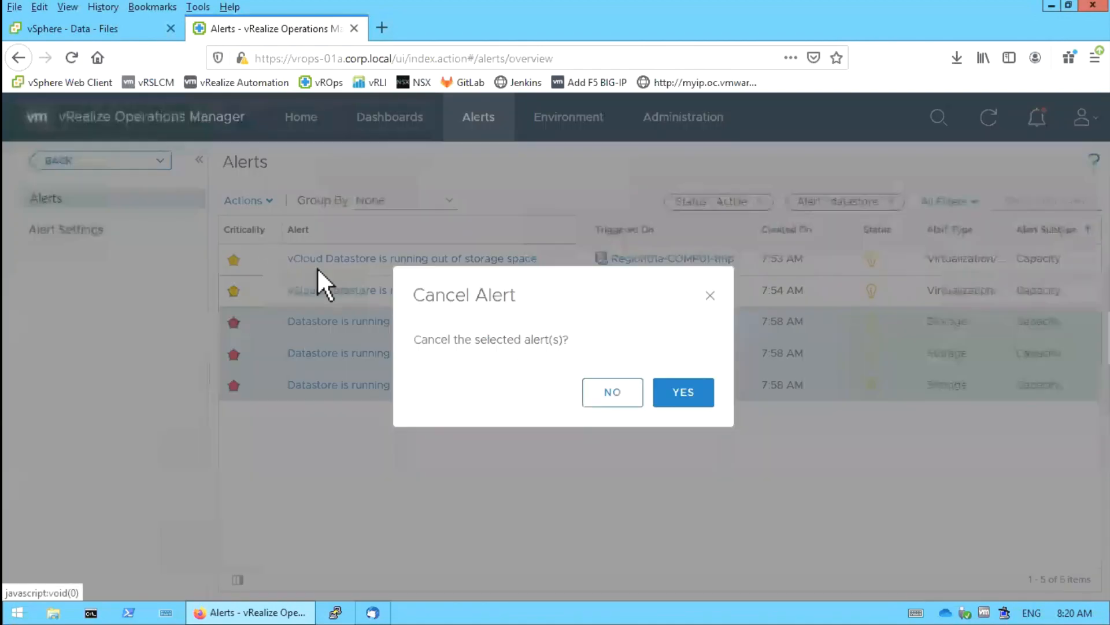
pyautogui.click(691, 396)
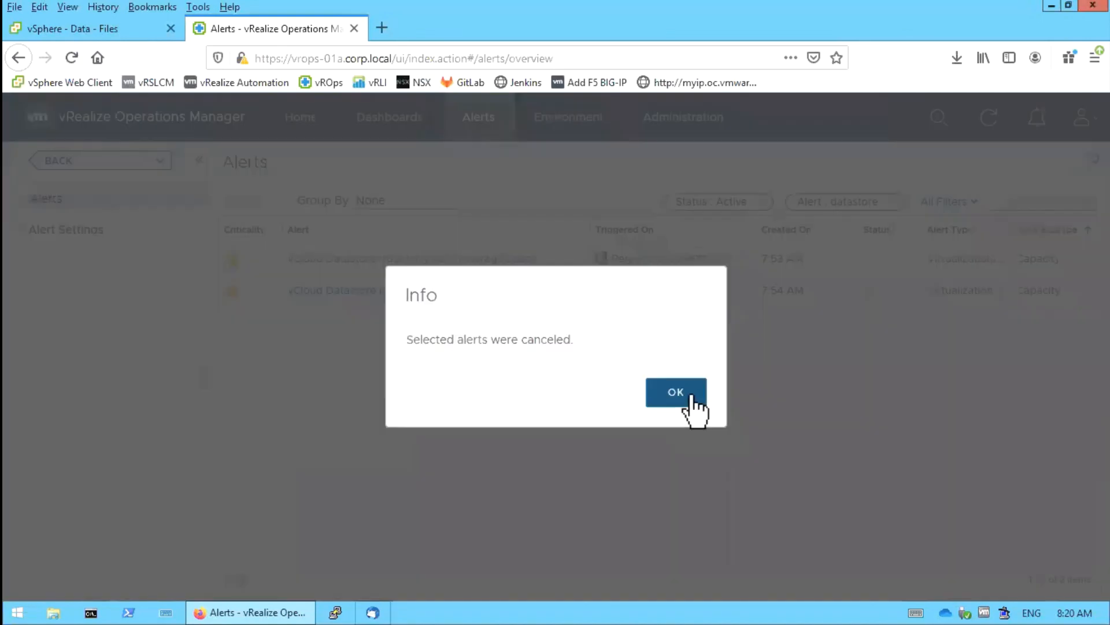
pyautogui.click(694, 405)
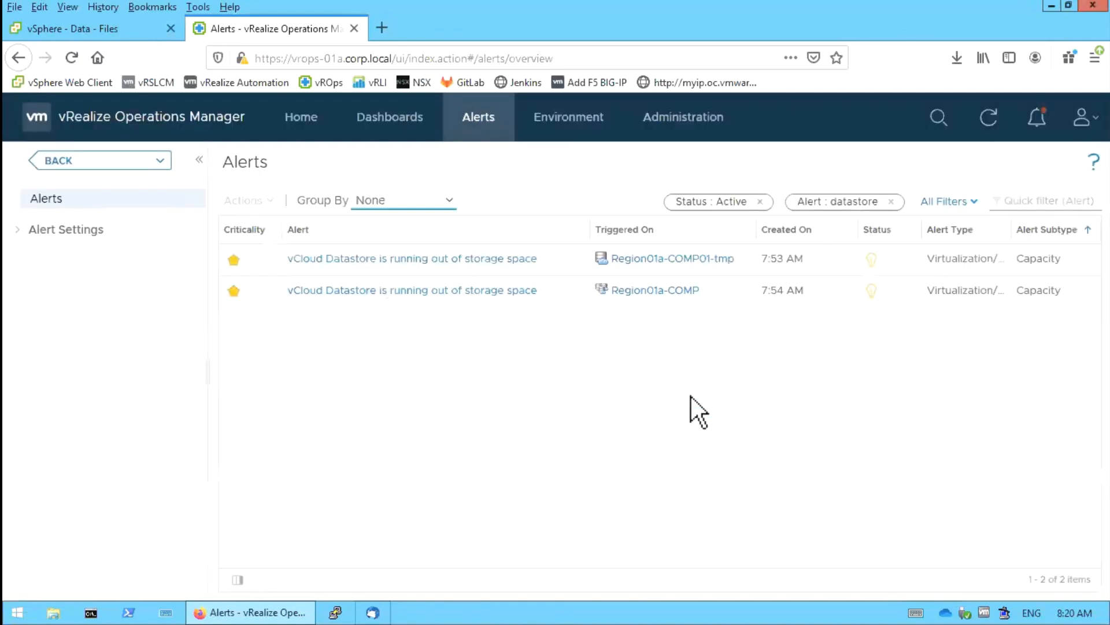
pyautogui.click(996, 121)
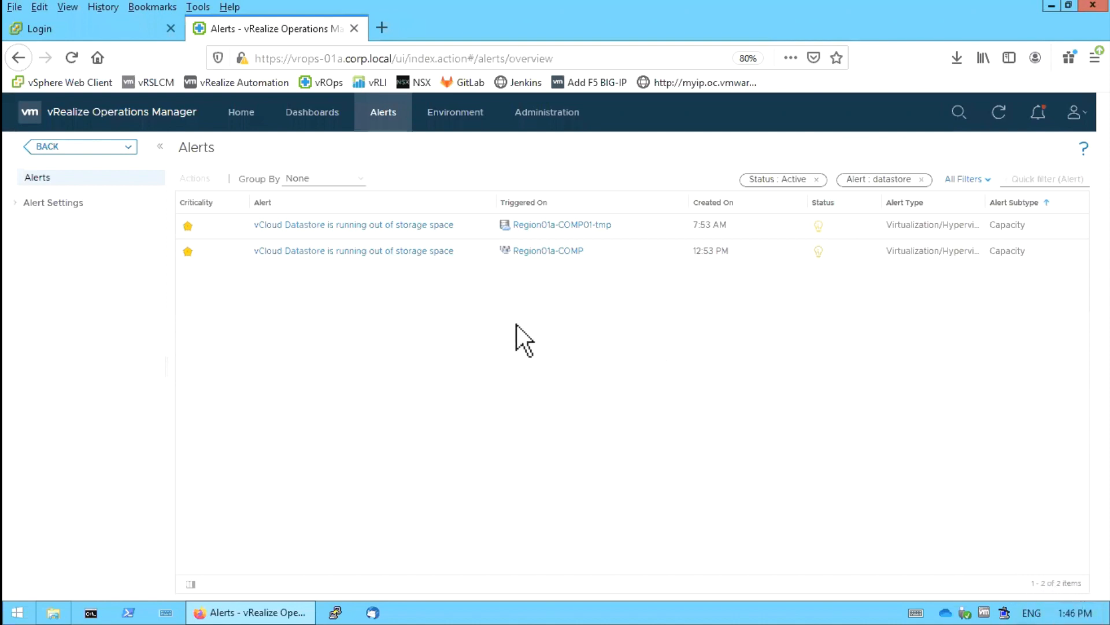
pyautogui.click(999, 114)
# Step: Select vSphere Solution's Default Policy (Nov 22, 2019 8:13:05 AM) in the policy library
pyautogui.click(543, 116)
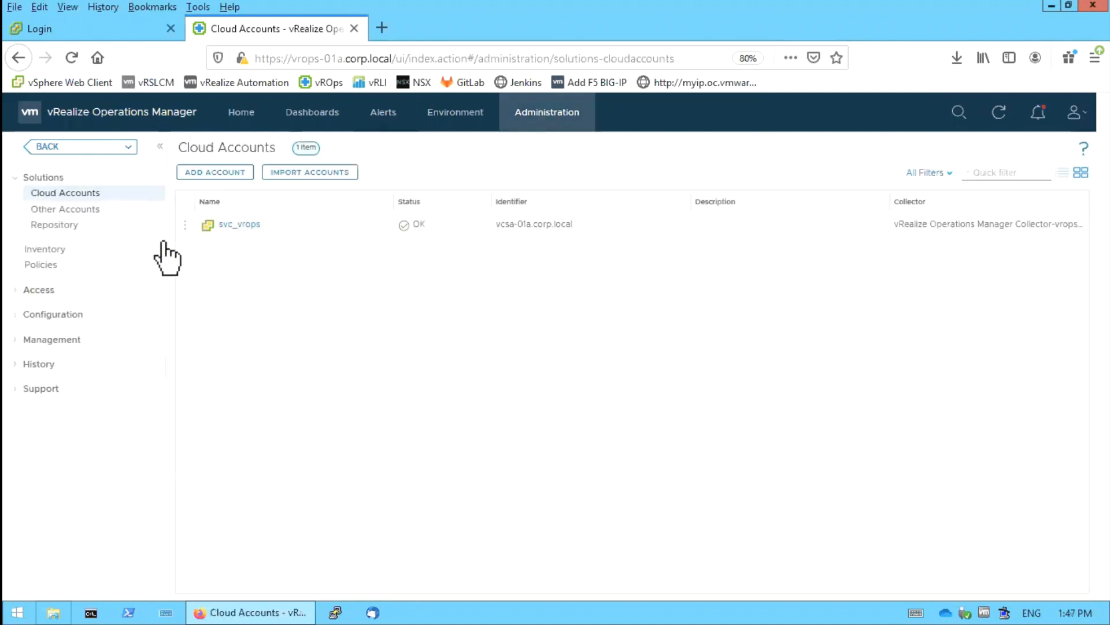
pyautogui.click(58, 264)
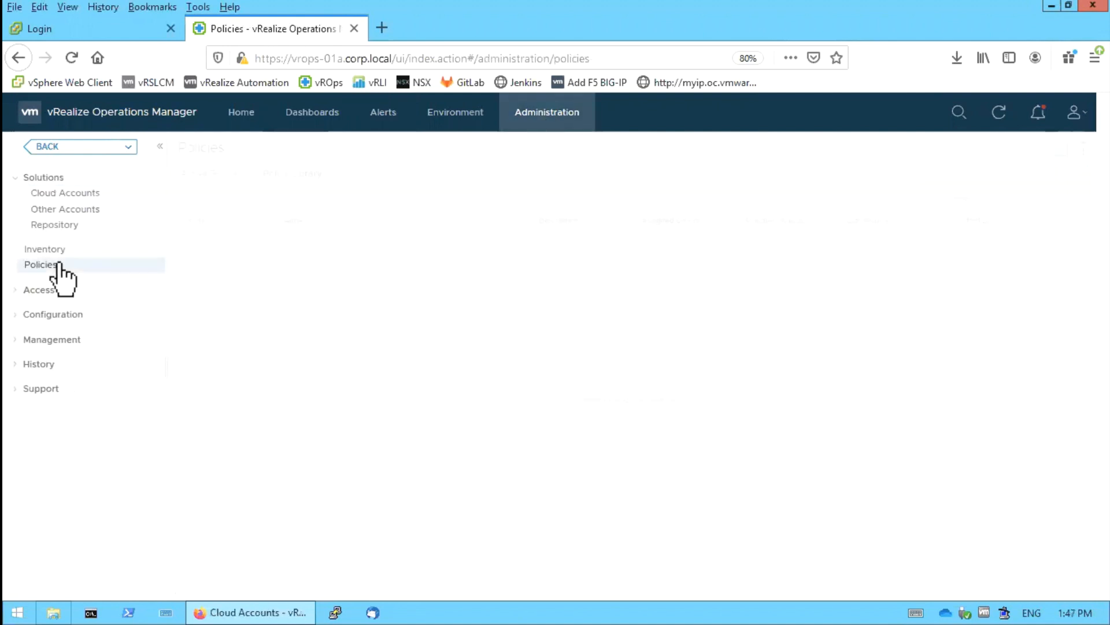
pyautogui.click(297, 172)
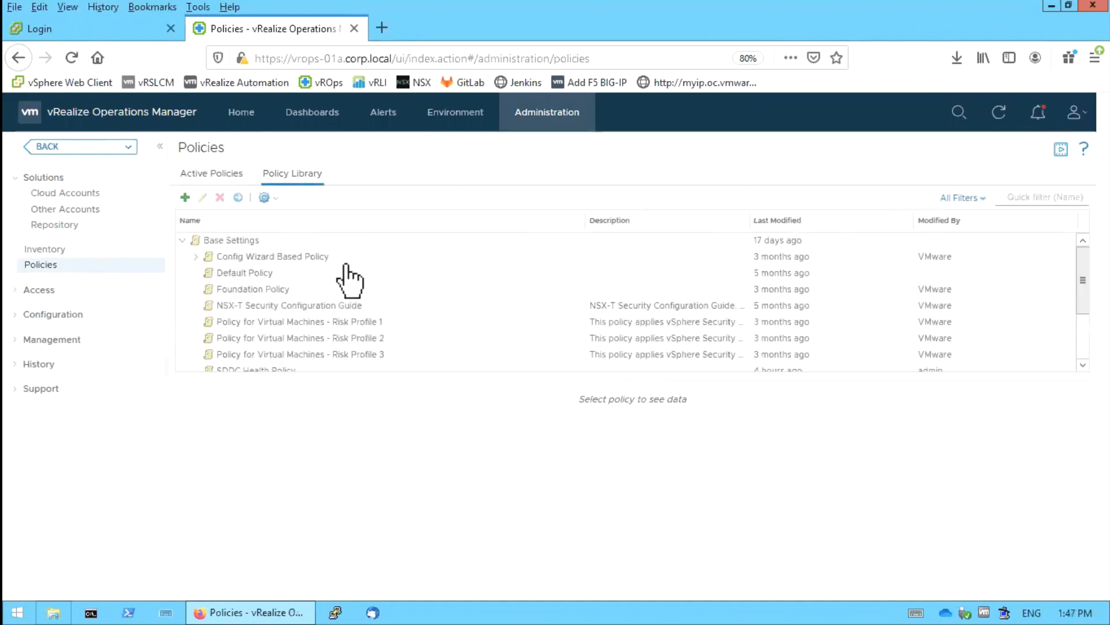
pyautogui.scroll(-3, 1079, 353)
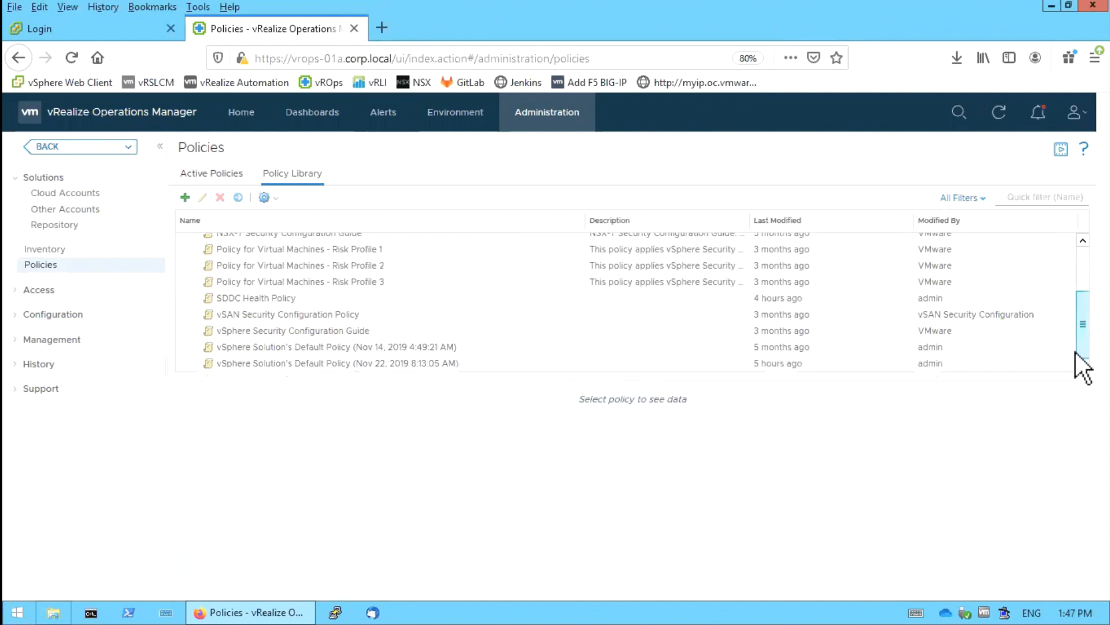
pyautogui.click(334, 362)
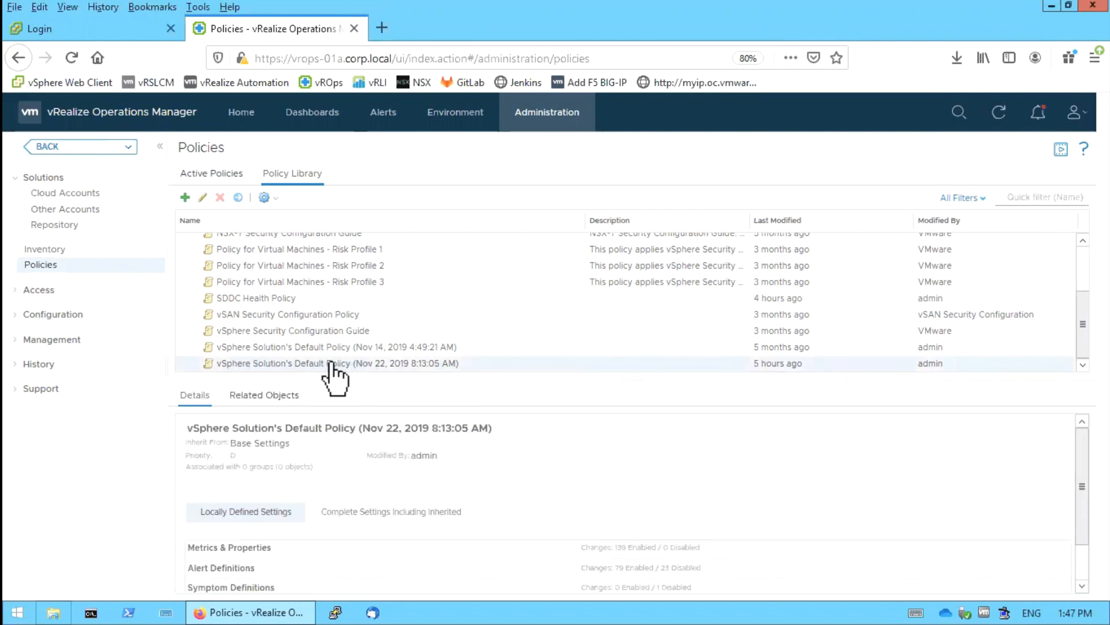
# Step: Start a new monitoring policy from the selected default policy and name it "Alerta Datastore"
pyautogui.click(185, 197)
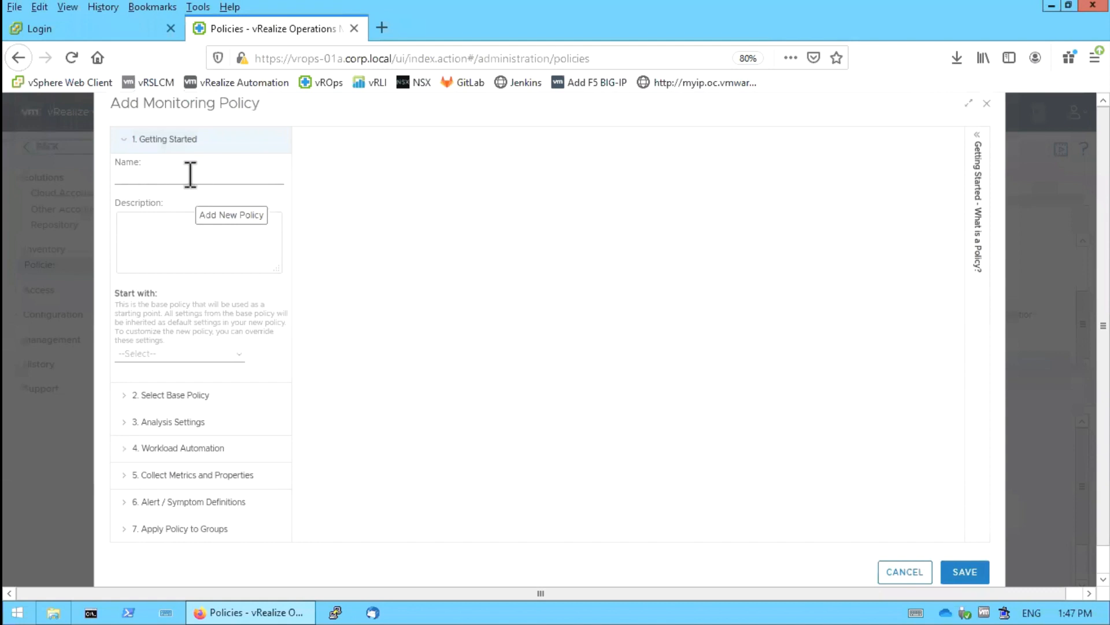
pyautogui.click(191, 174)
pyautogui.write('Da')
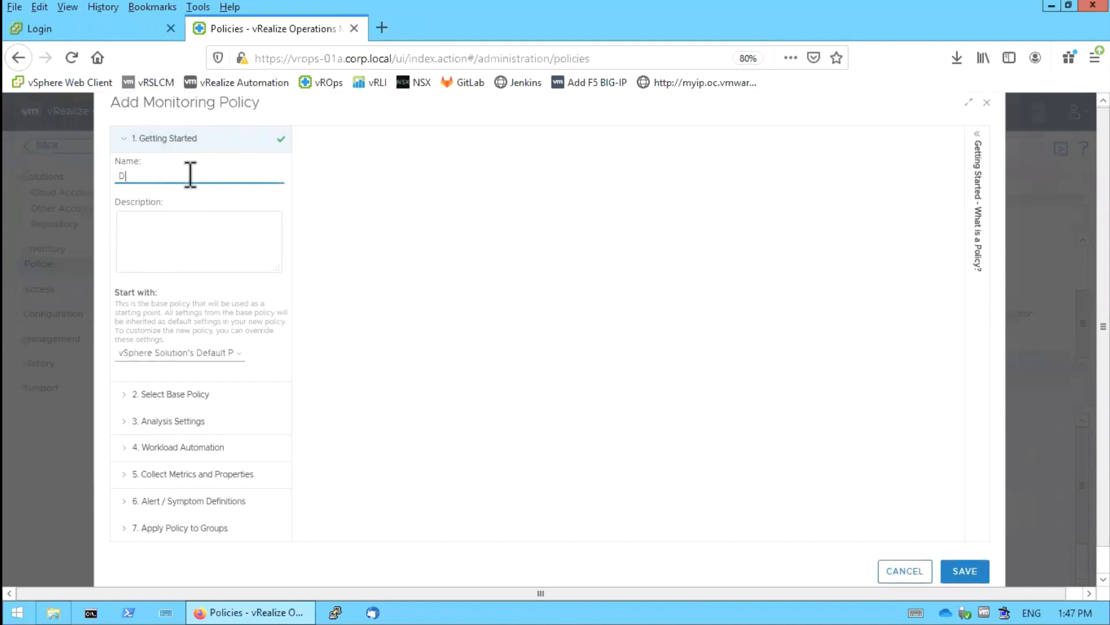
pyautogui.press('BackSpace')
pyautogui.write('Aleer')
pyautogui.press('BackSpace')
pyautogui.press('BackSpace')
pyautogui.write('rta Datastore')
# Step: Set vSphere Solution's Default Policy (Nov 22, 2019 8:13:05 AM) as the new policy's starting point and open its alert and symptom definitions
pyautogui.click(200, 397)
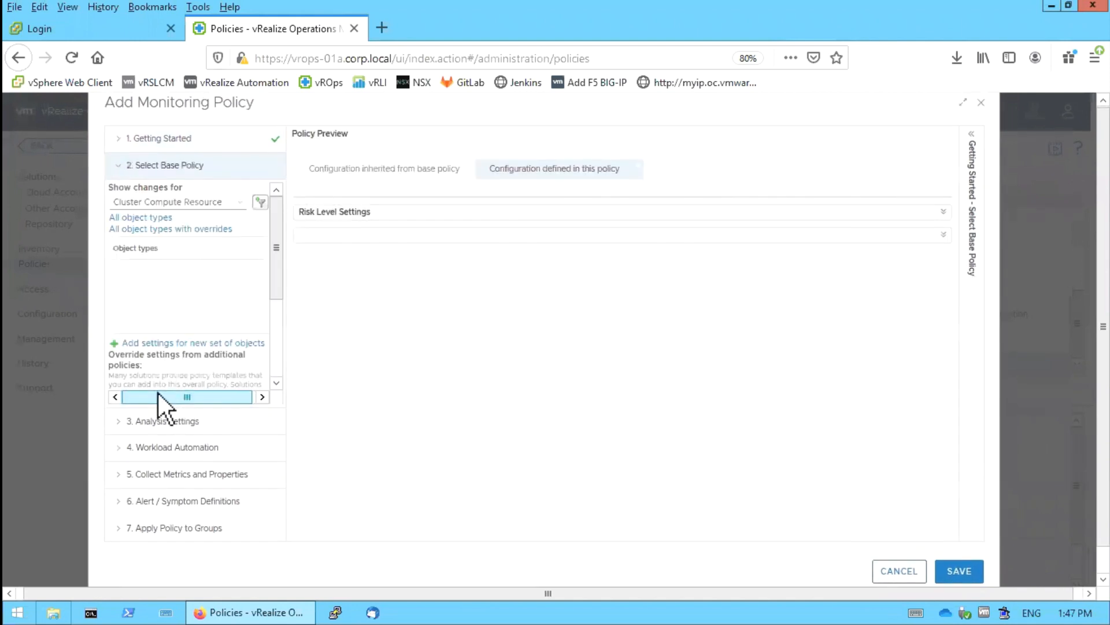
pyautogui.click(162, 138)
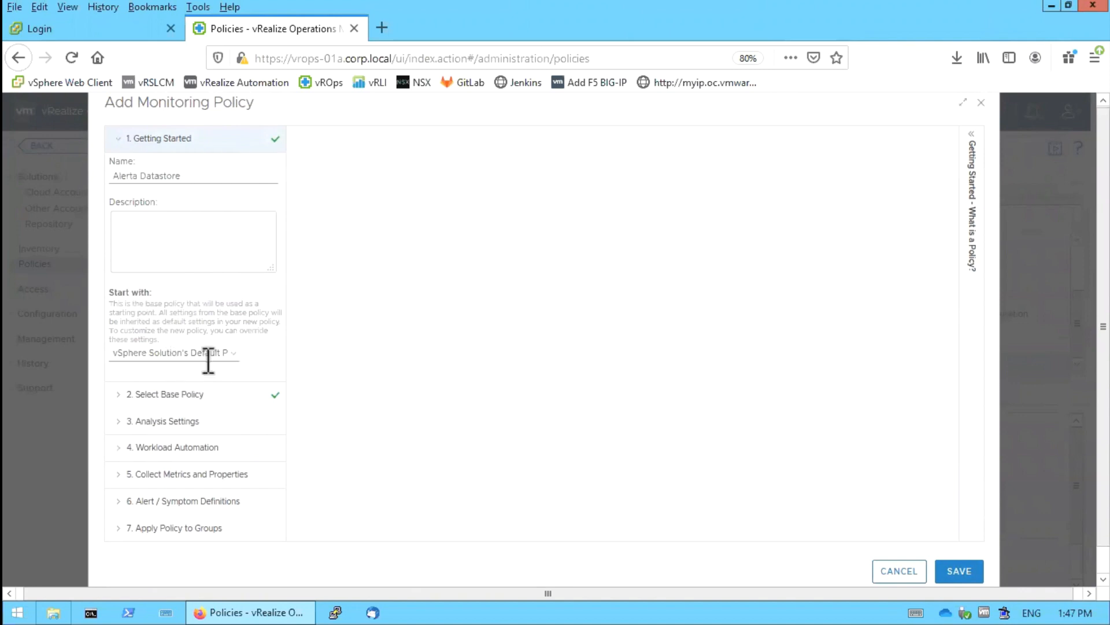
pyautogui.click(230, 353)
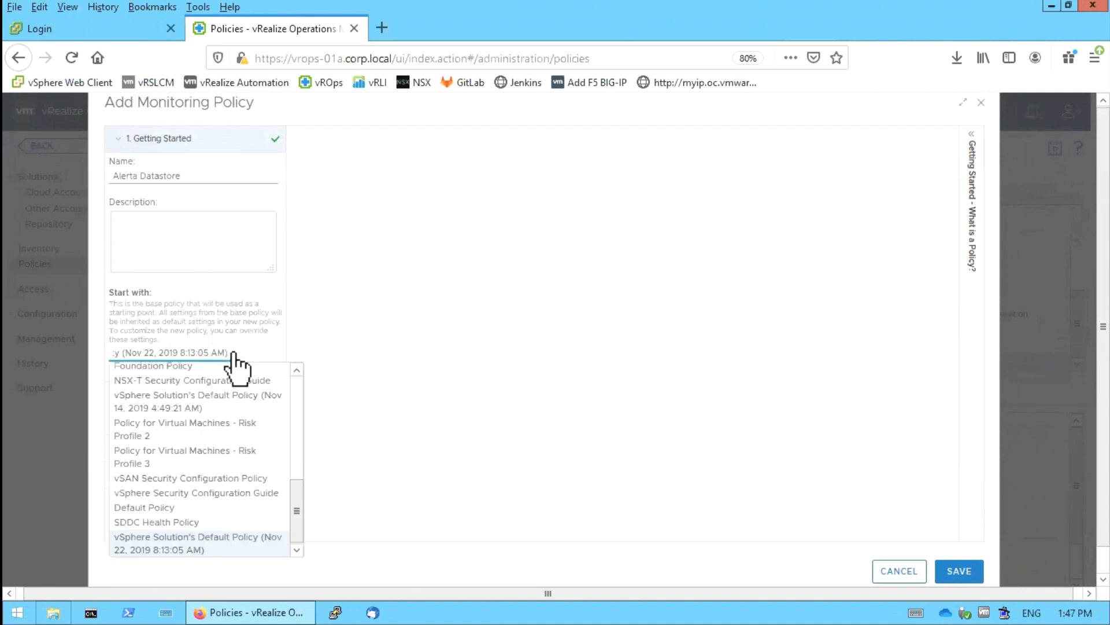
pyautogui.click(217, 546)
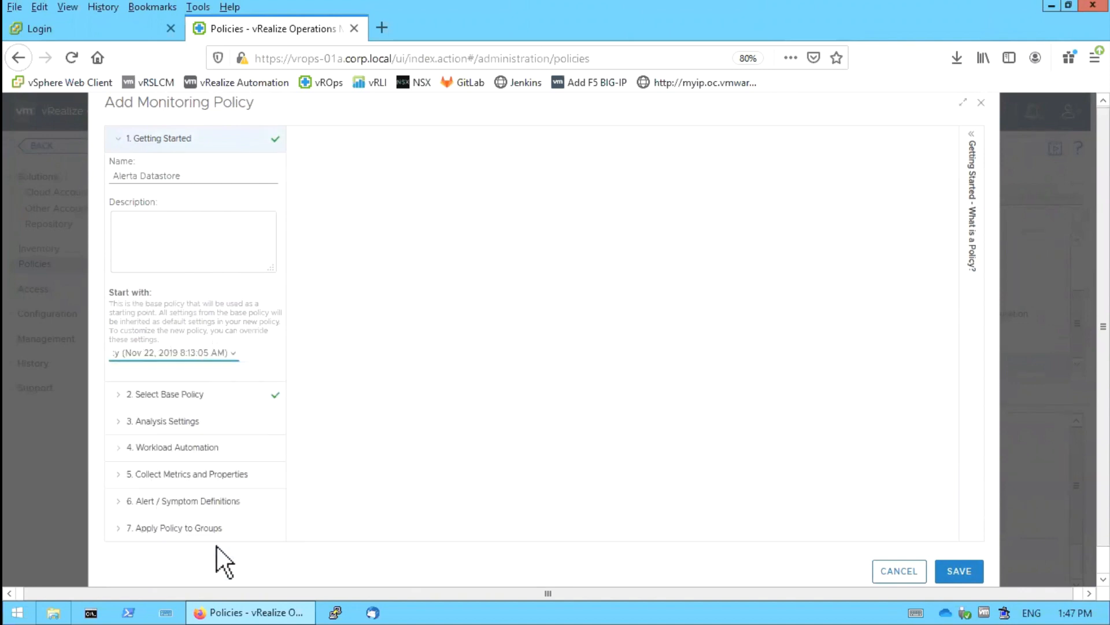
pyautogui.click(180, 396)
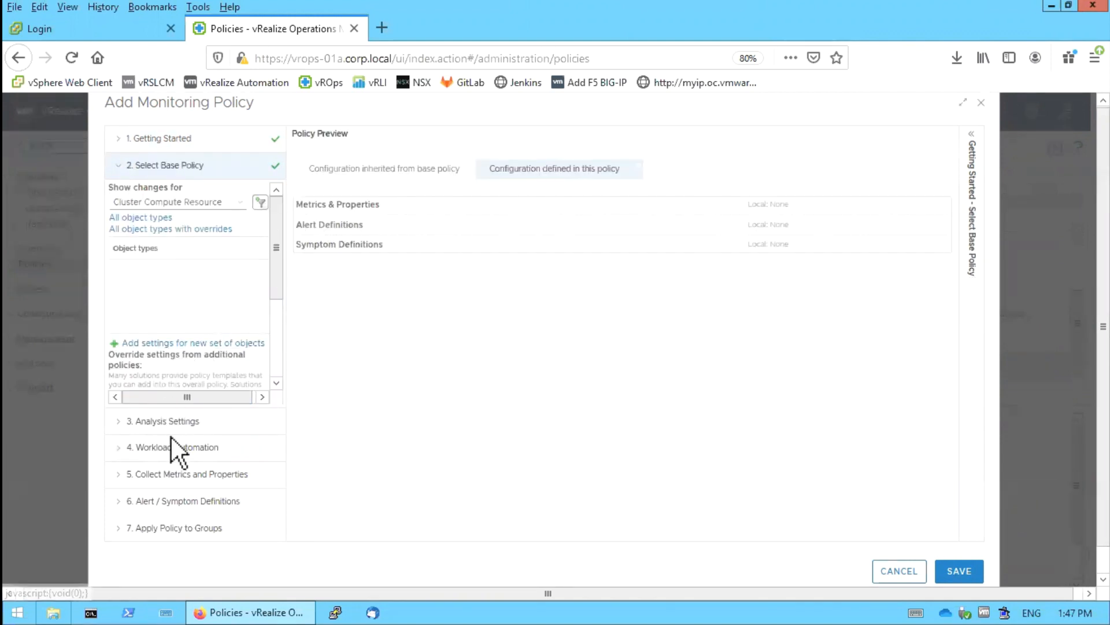
pyautogui.click(172, 500)
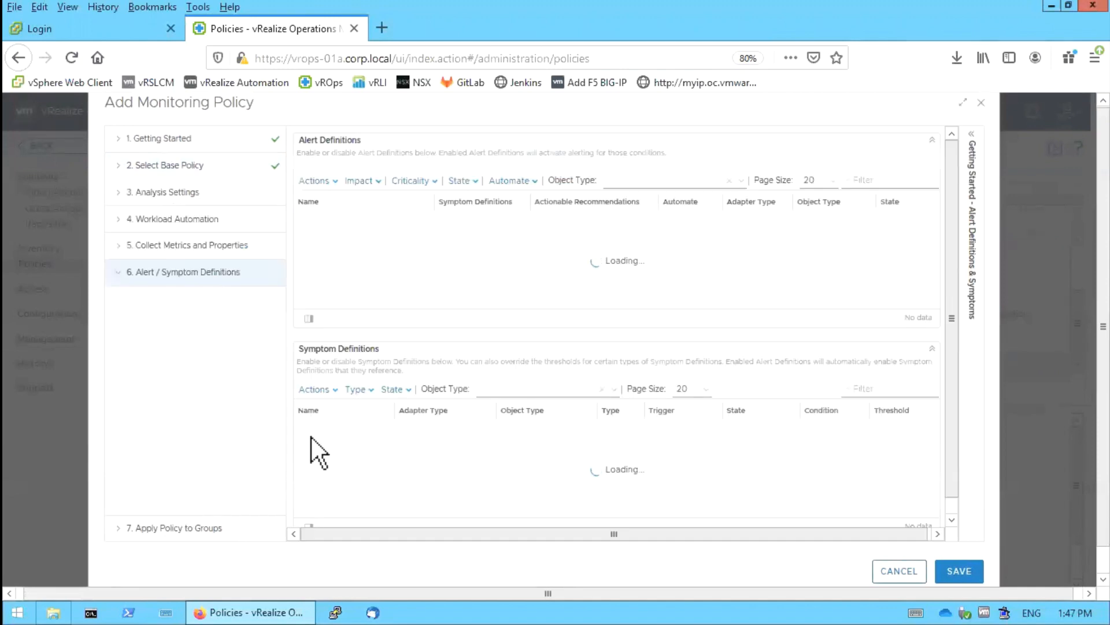
# Step: Enable the "Datastore is running out of disk space" alert definition locally in the new policy and save the policy
pyautogui.click(875, 178)
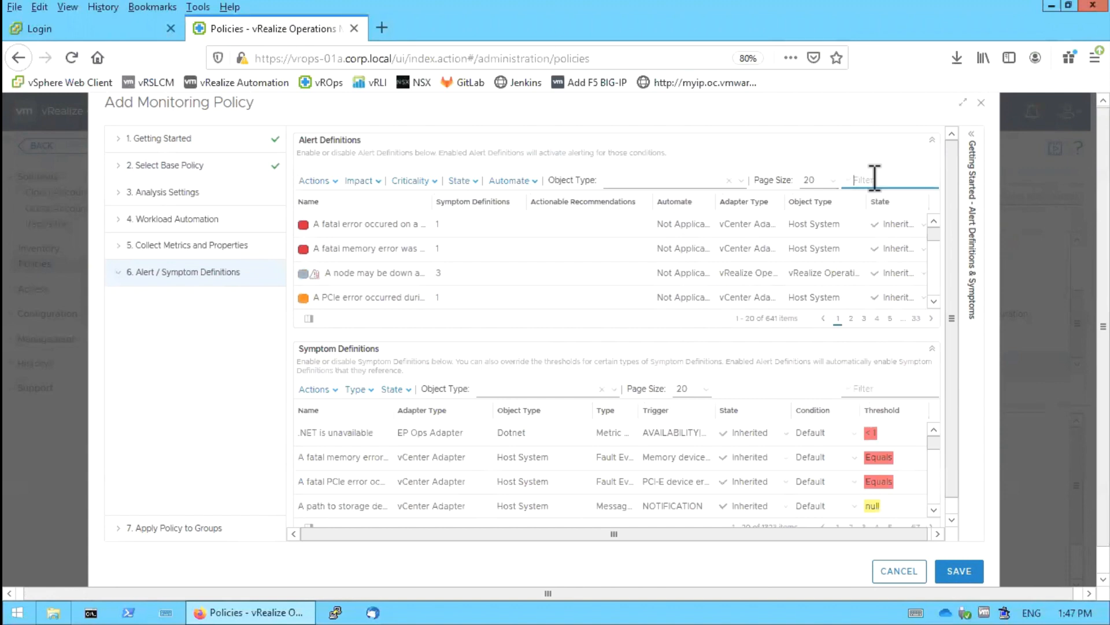
pyautogui.write('datastore')
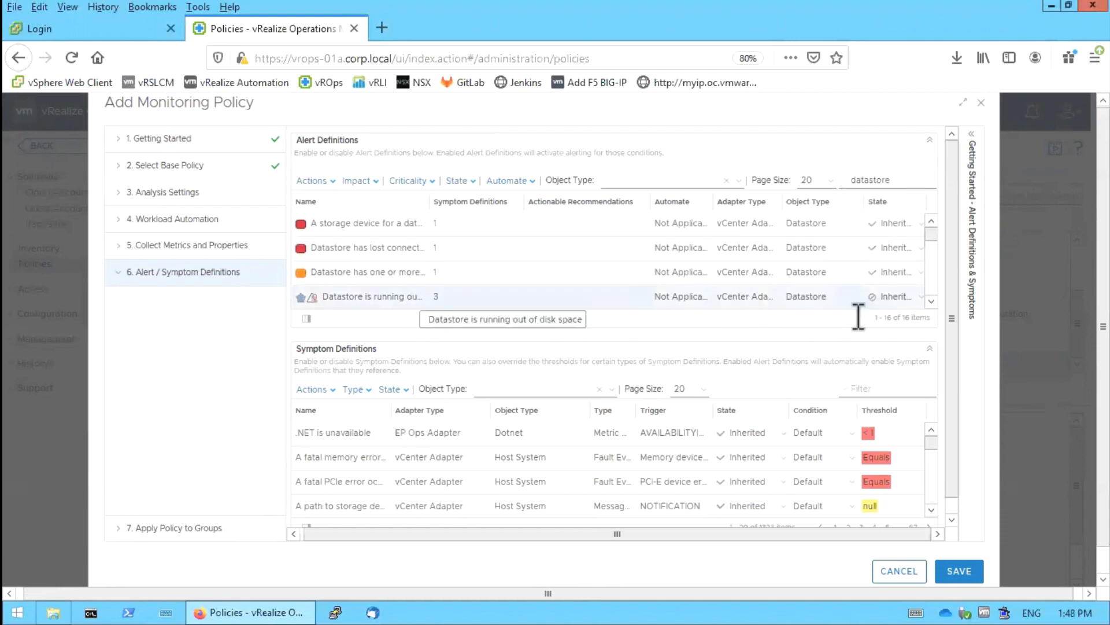
pyautogui.click(921, 298)
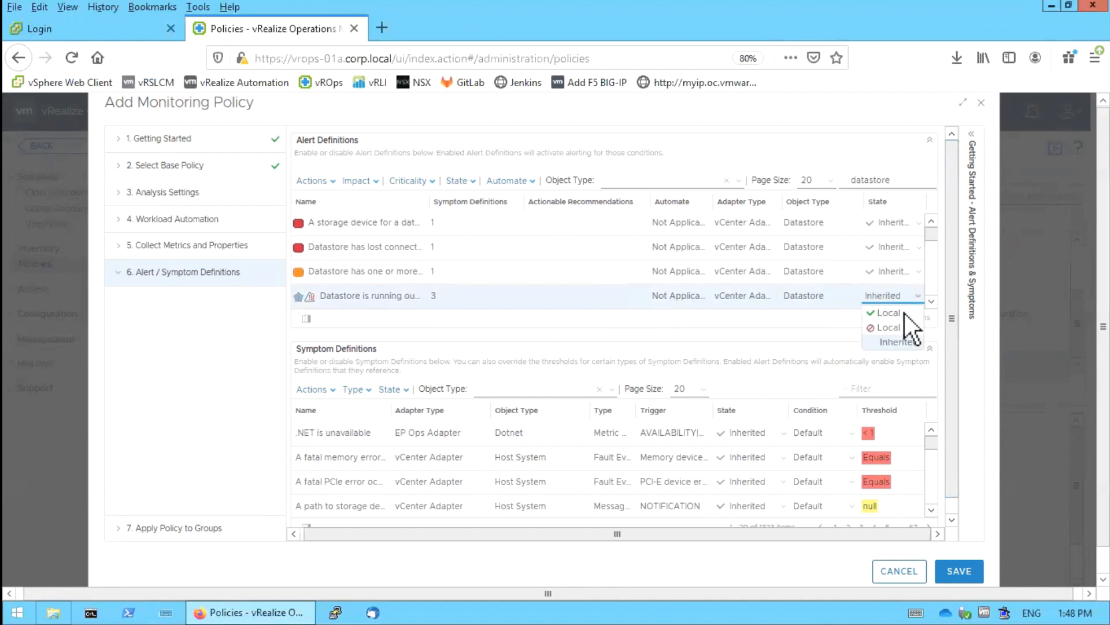
pyautogui.click(905, 313)
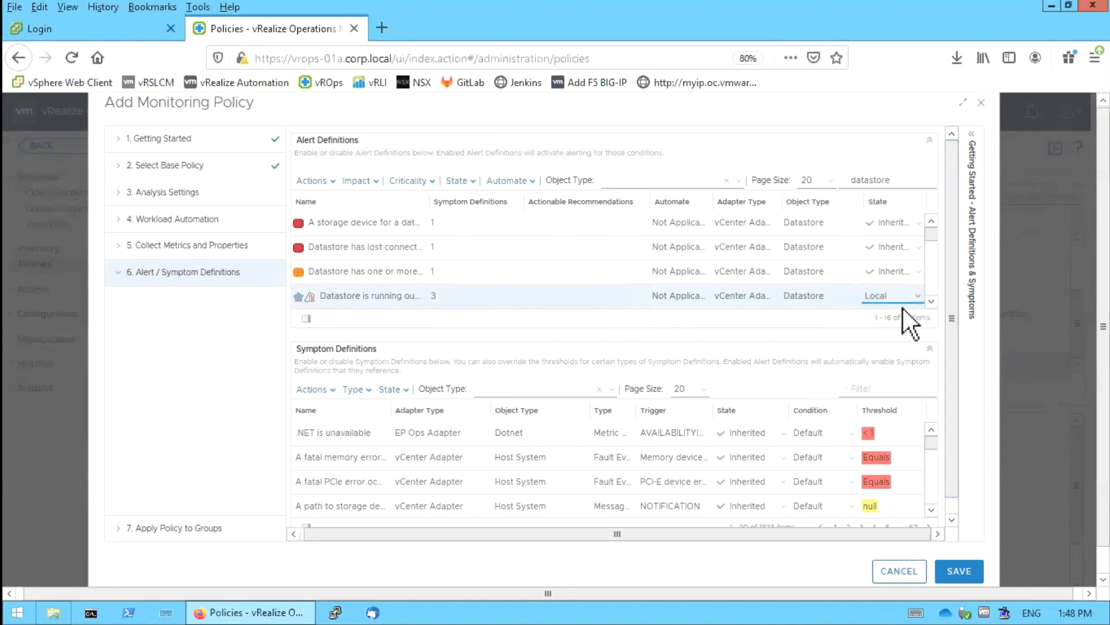
pyautogui.click(681, 326)
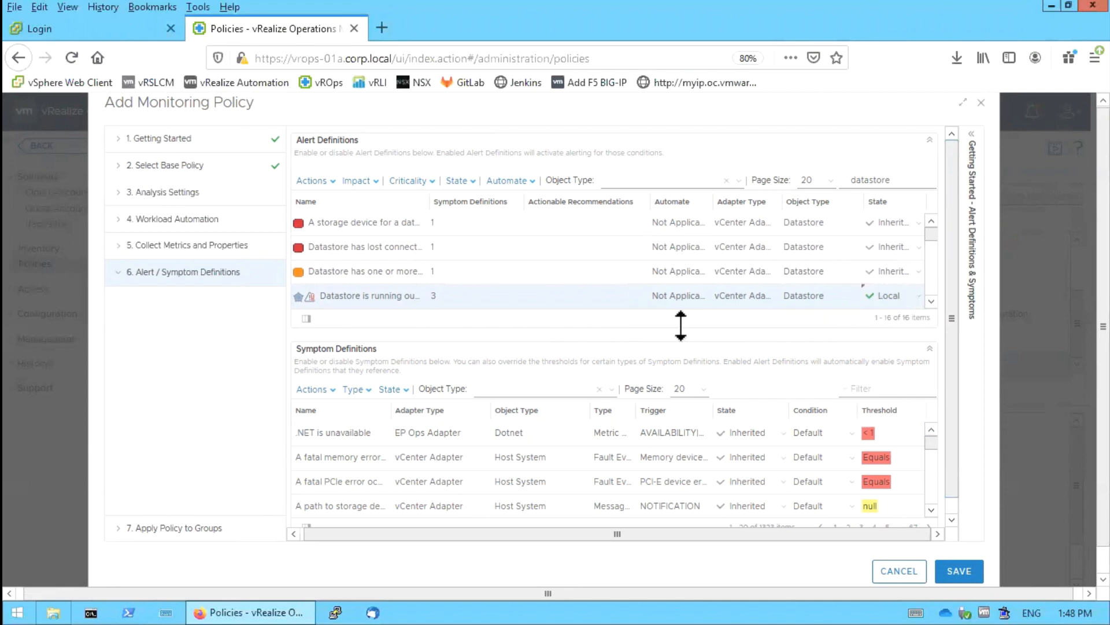
pyautogui.click(960, 569)
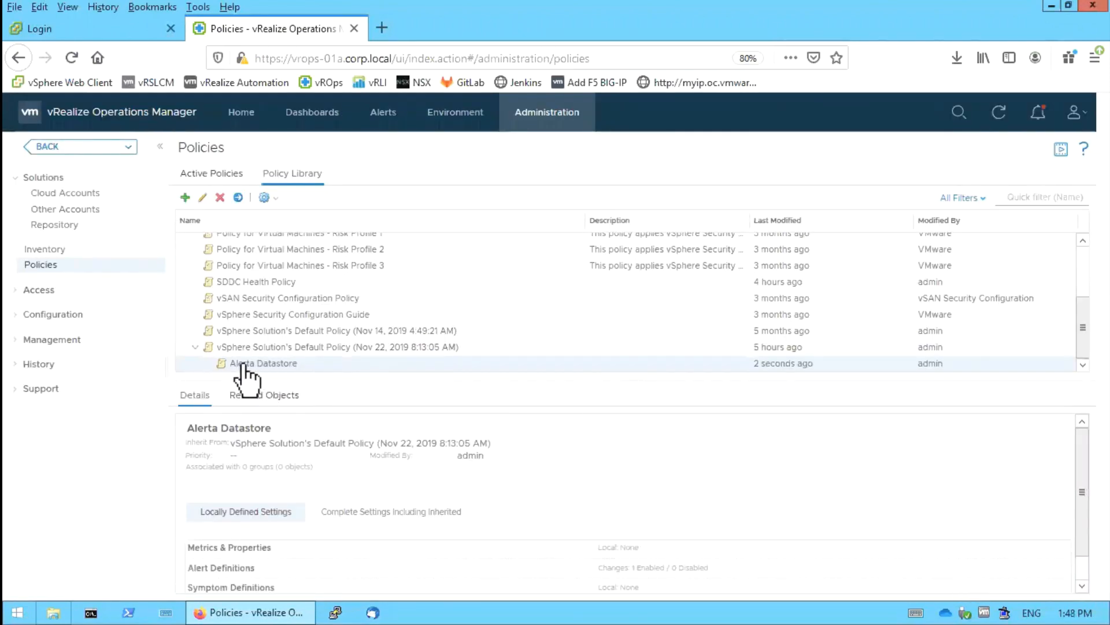
# Step: Check the active policies and review the Alerta Datastore policy's locally defined settings in the policy library
pyautogui.click(215, 184)
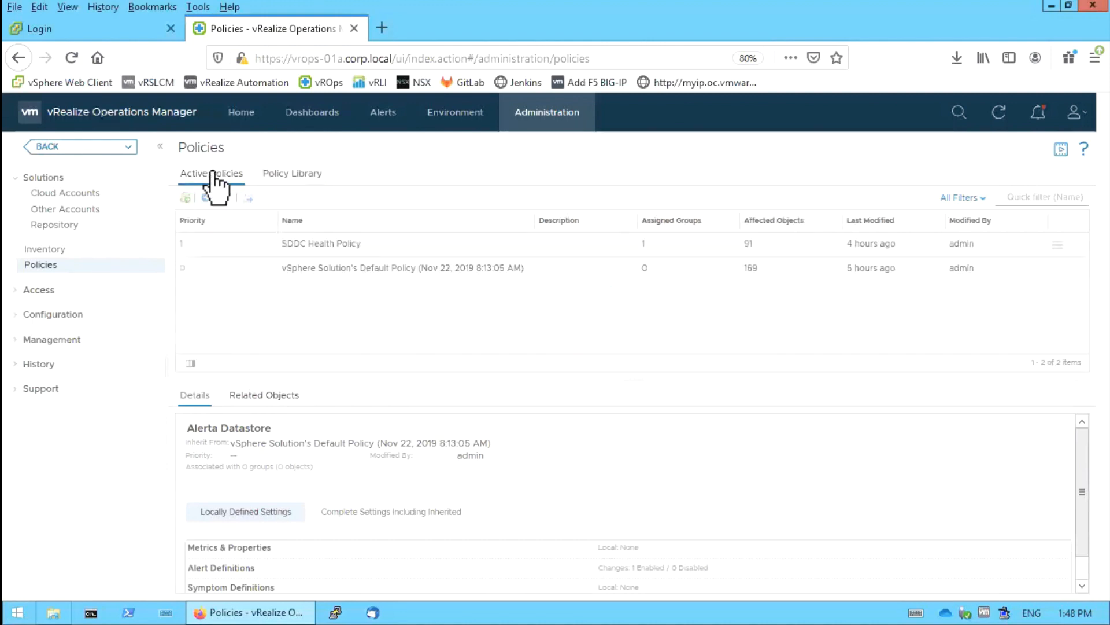
pyautogui.click(280, 176)
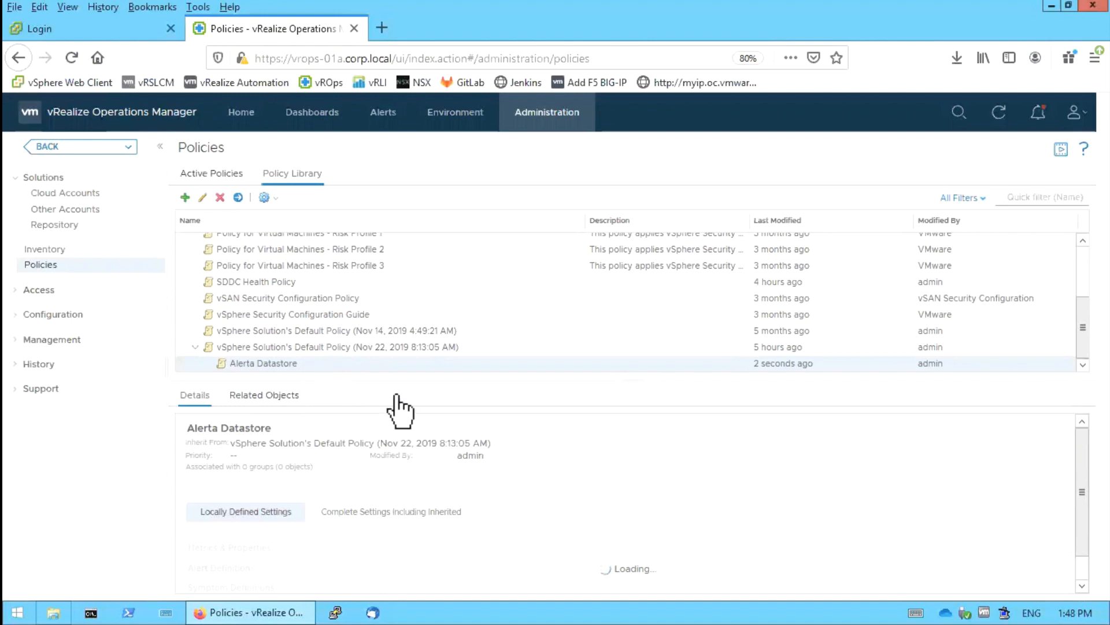
pyautogui.scroll(-1, 558, 446)
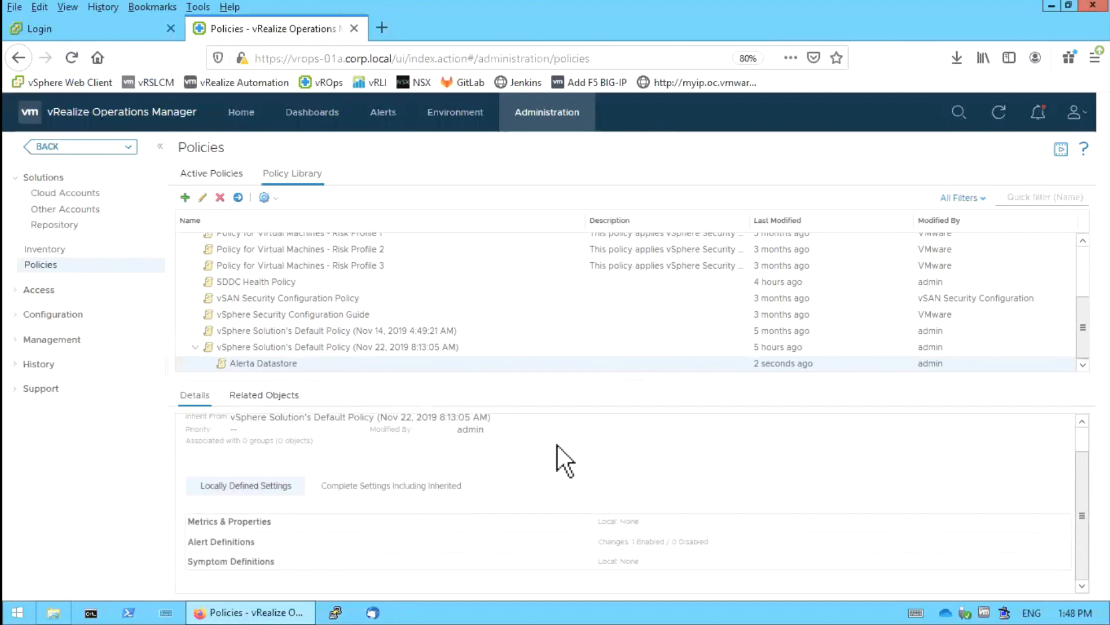
pyautogui.scroll(1, 346, 517)
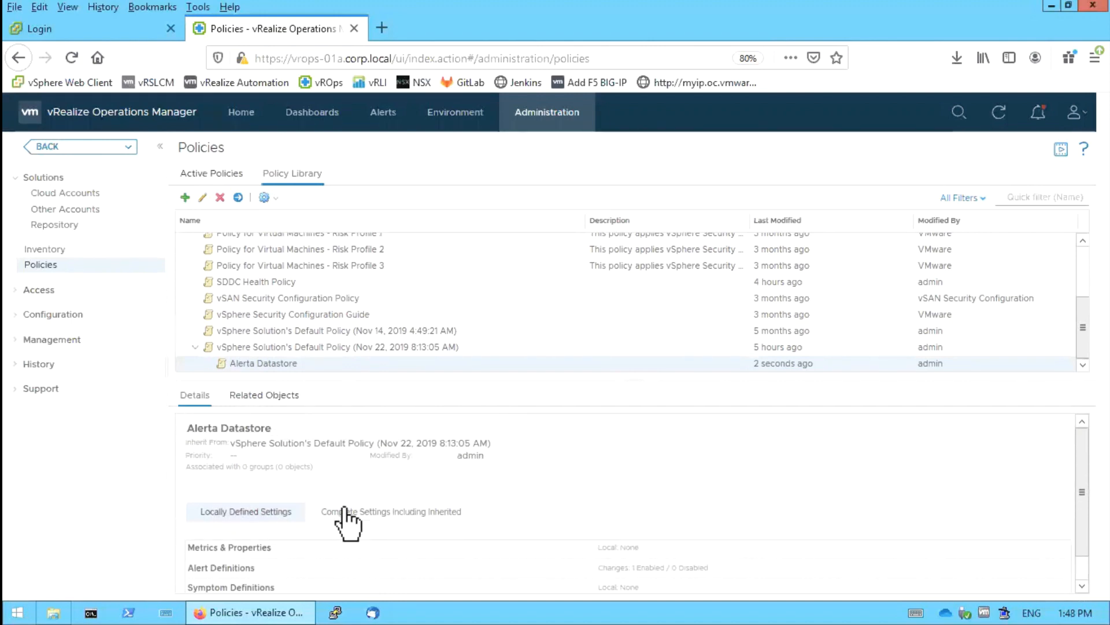
pyautogui.scroll(-1, 347, 524)
pyautogui.scroll(1, 345, 509)
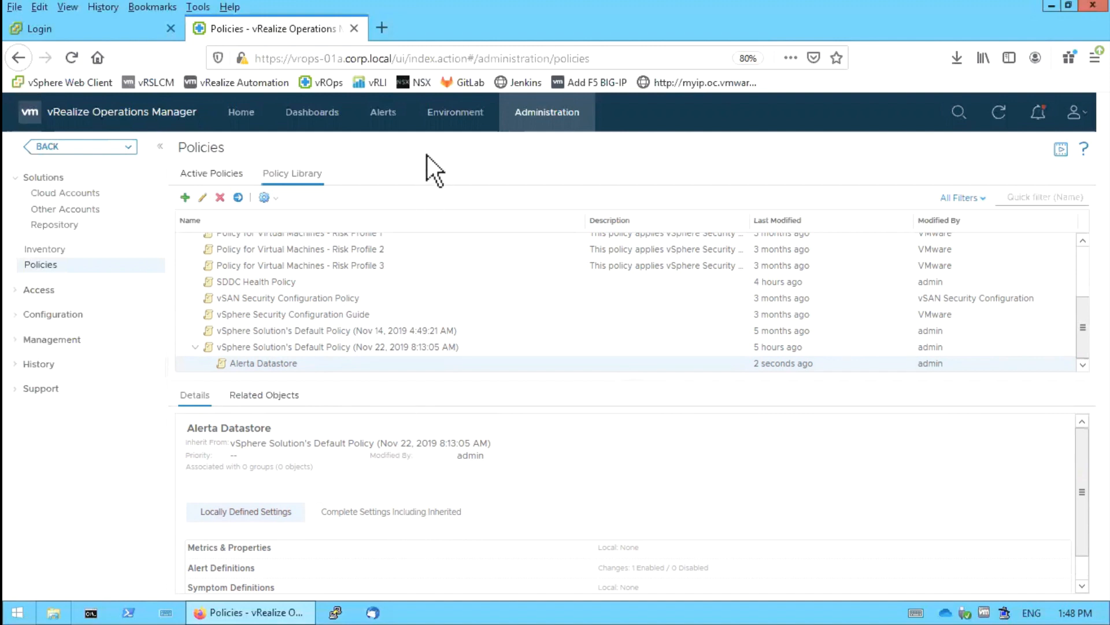
# Step: Start a new custom group in the environment overview and name it "Datastores Monitorados"
pyautogui.click(455, 116)
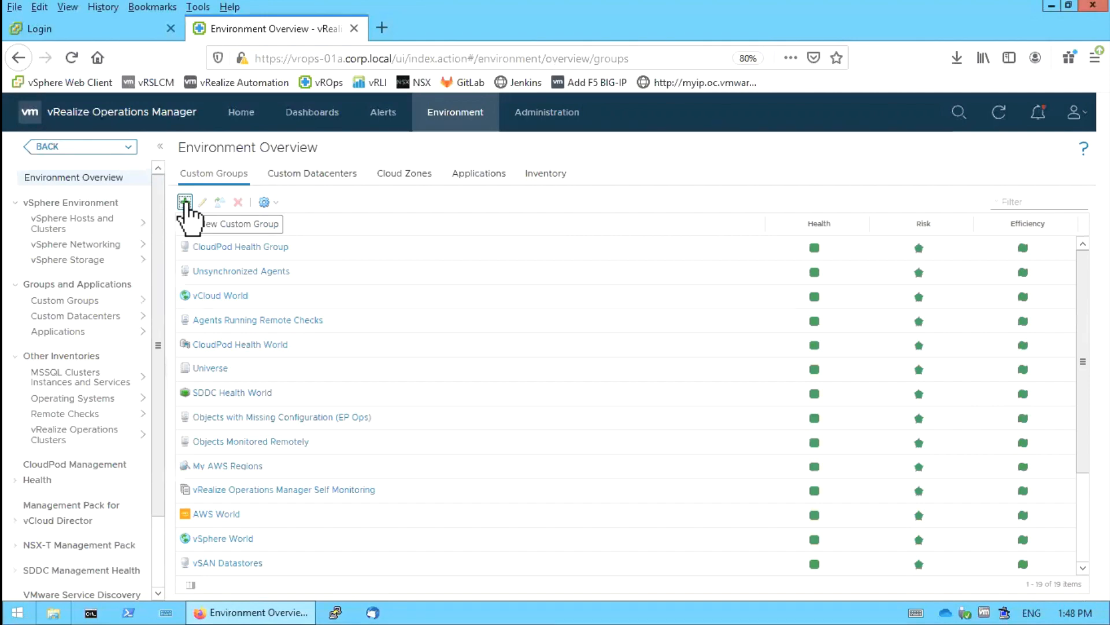
pyautogui.click(185, 202)
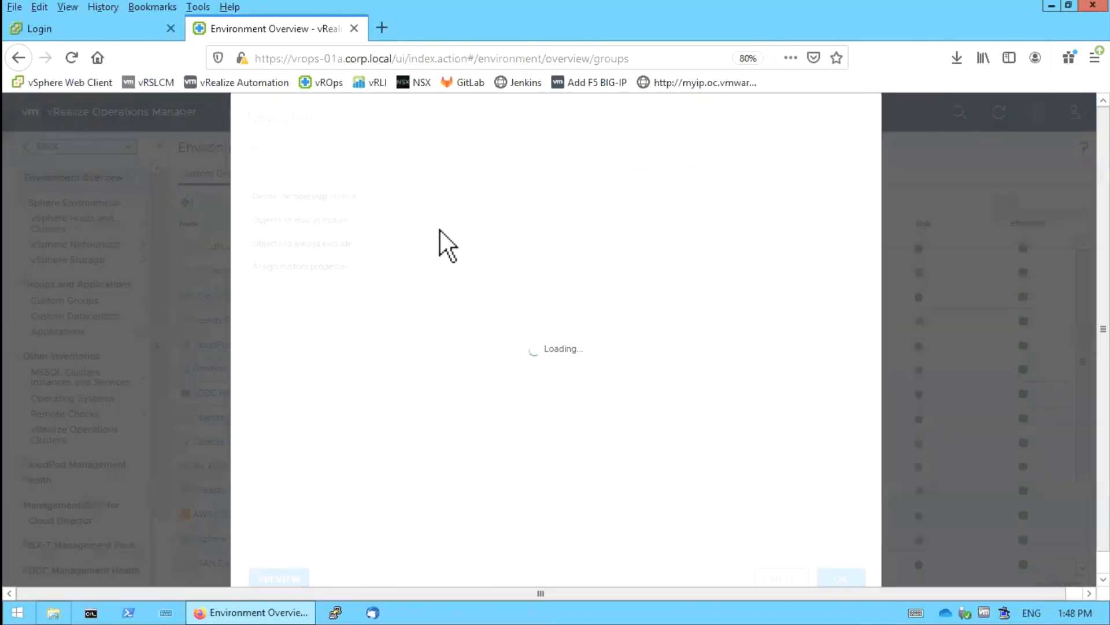
pyautogui.click(365, 149)
pyautogui.write('D')
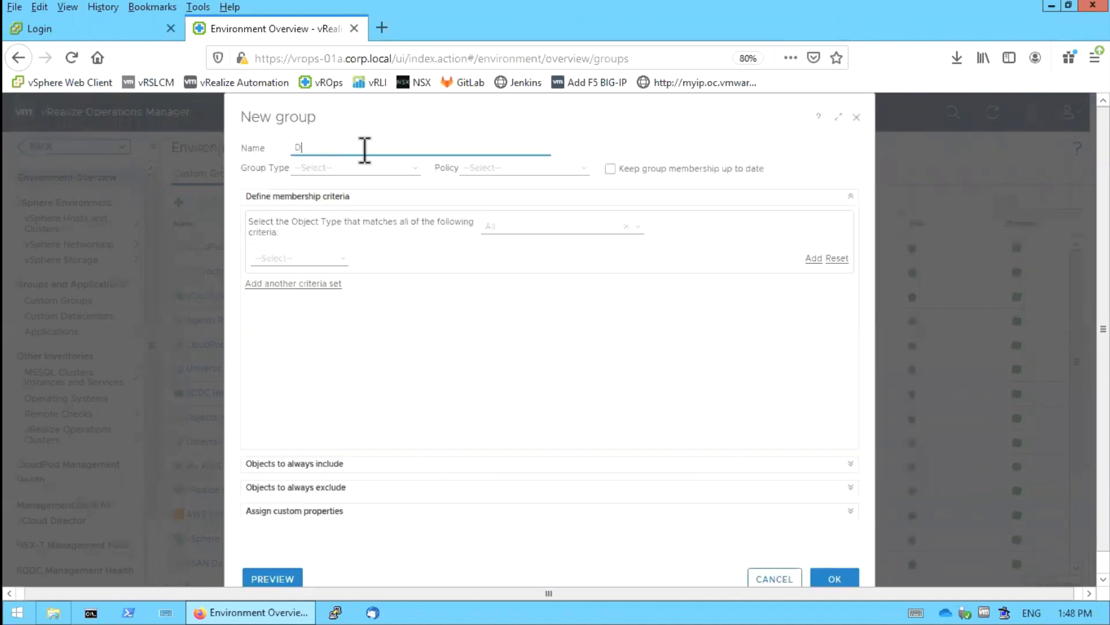
pyautogui.write('atastores Monitorados')
# Step: Set the group type to Environment, assign the Alerta Datastore policy and keep the group membership up to date
pyautogui.click(414, 166)
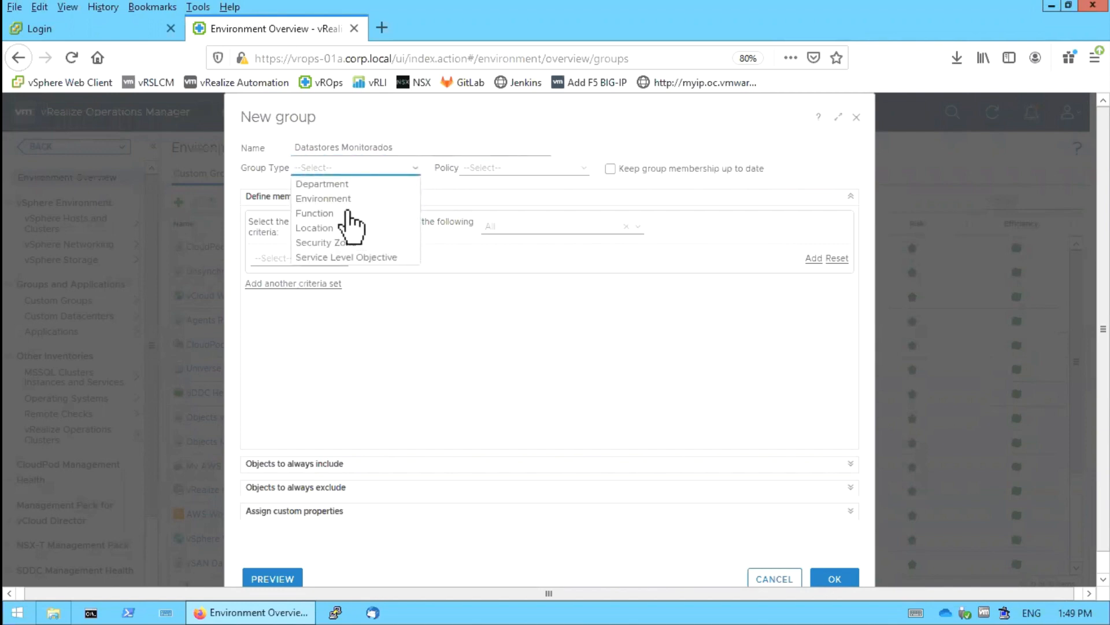
pyautogui.click(322, 198)
pyautogui.click(523, 168)
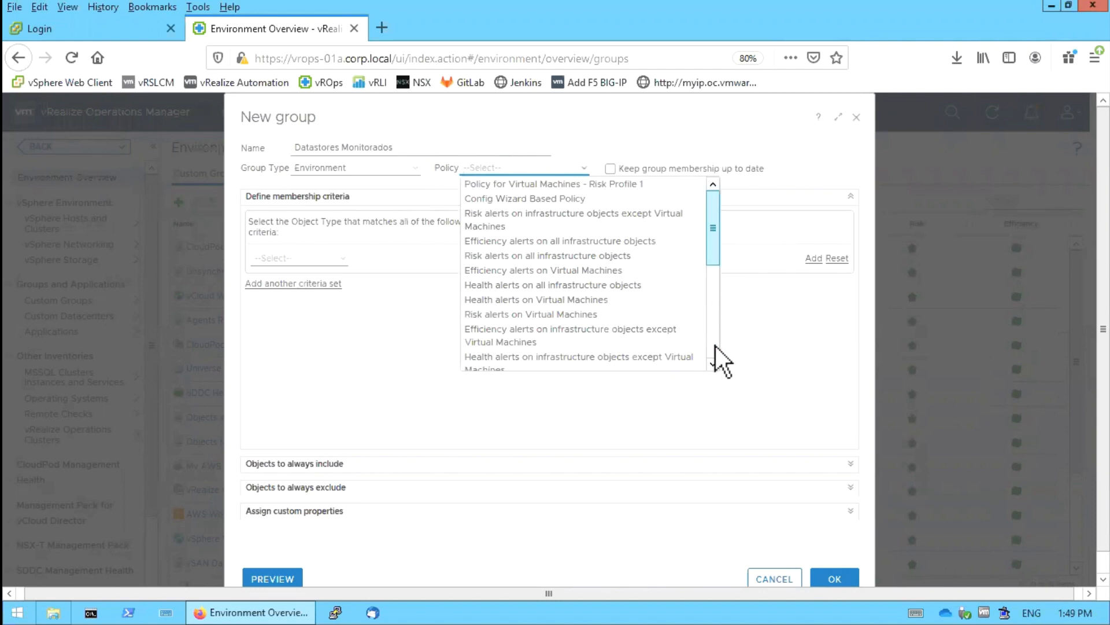
pyautogui.scroll(-5, 717, 353)
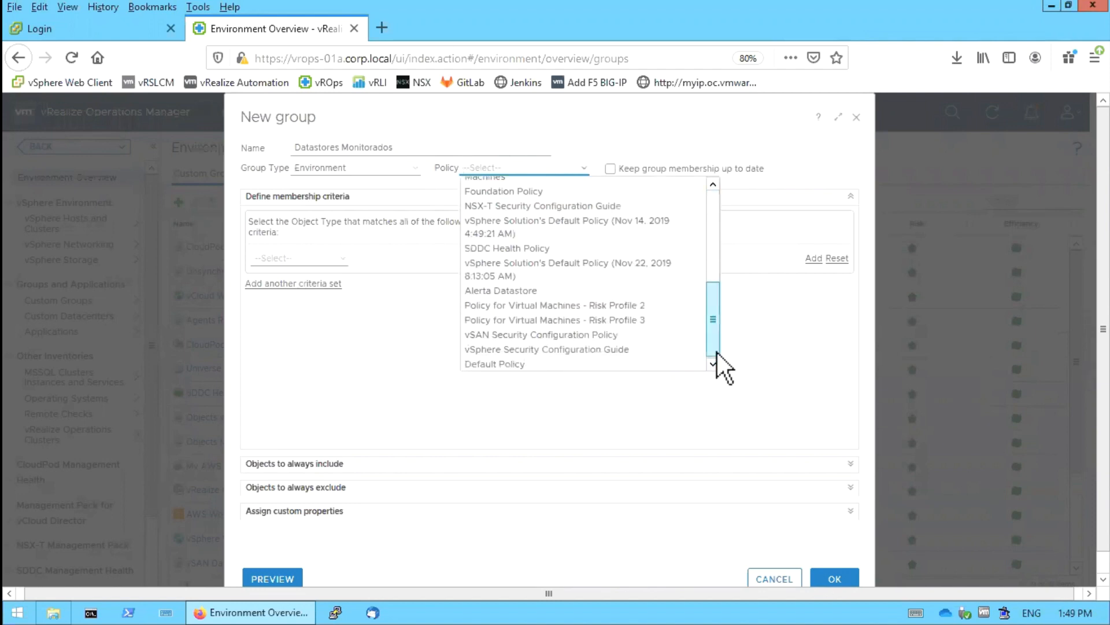
pyautogui.click(505, 290)
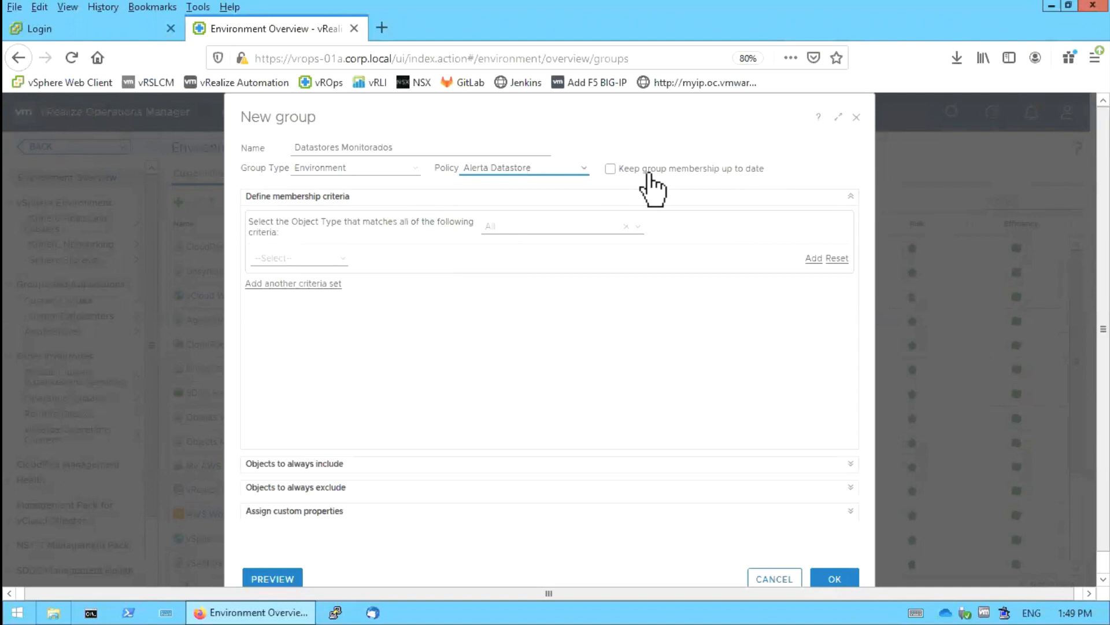
pyautogui.click(610, 169)
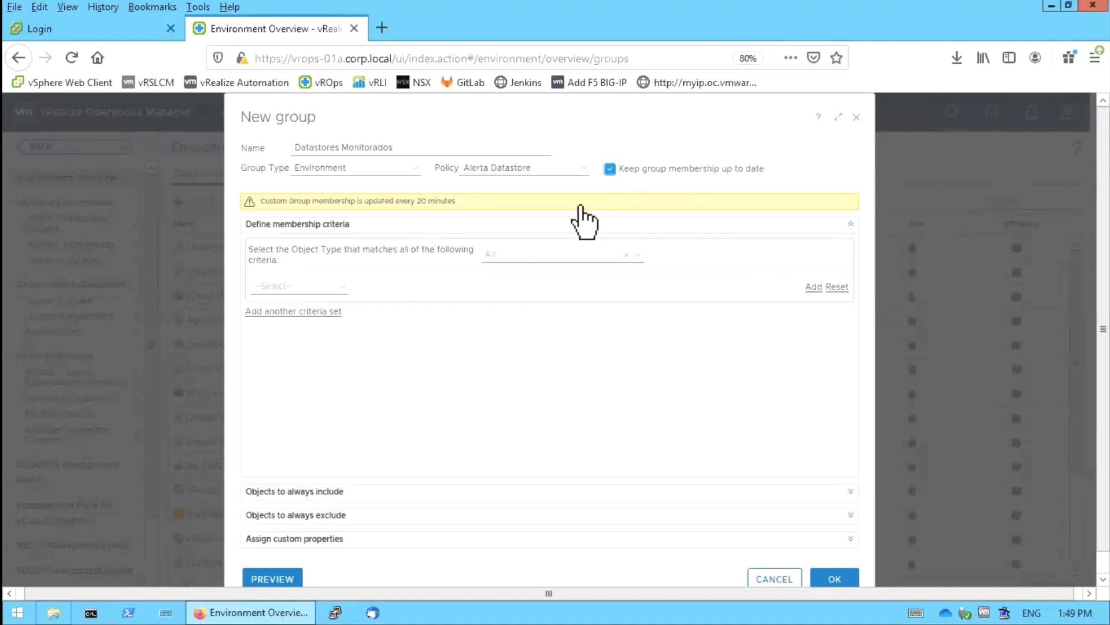
# Step: Set the membership criteria's object type to Datastore under vCenter Adapter
pyautogui.click(640, 256)
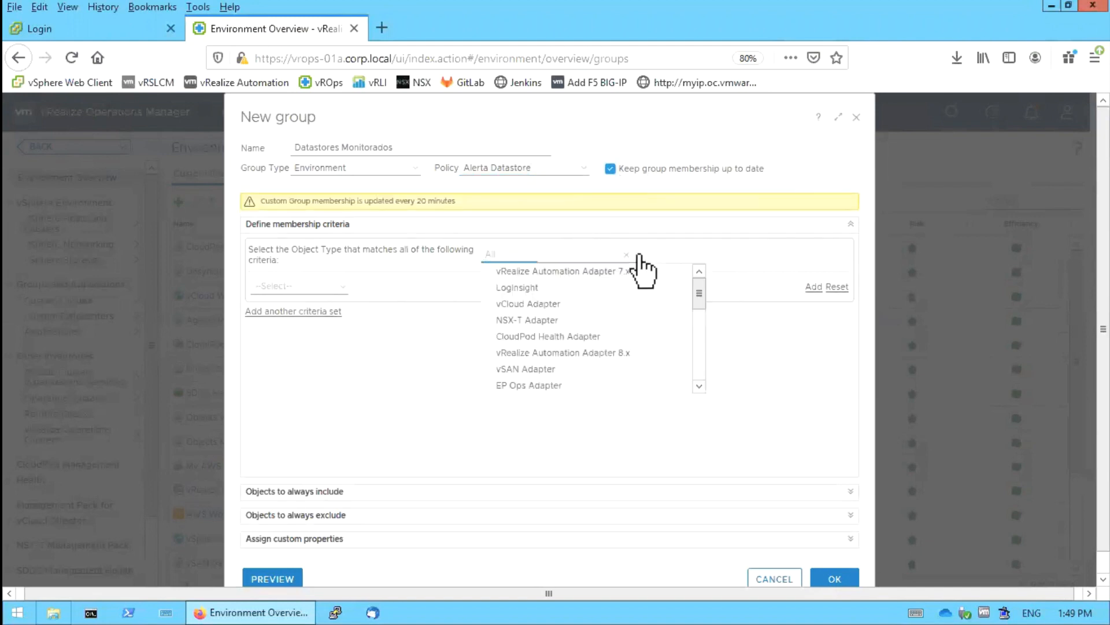
pyautogui.click(578, 252)
pyautogui.write('datas')
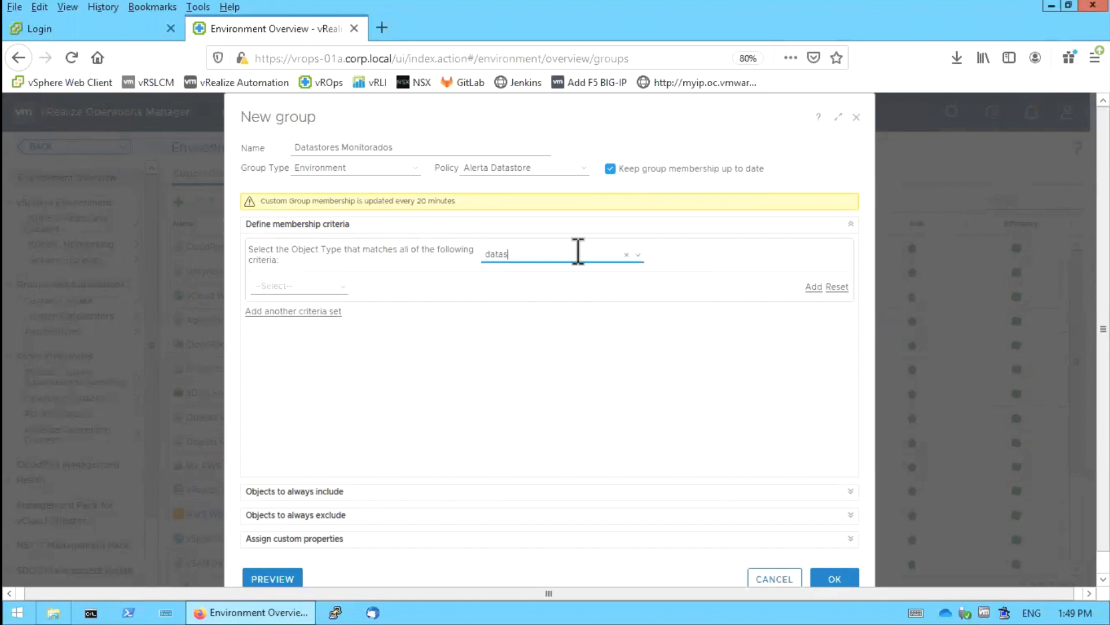
pyautogui.write('tore')
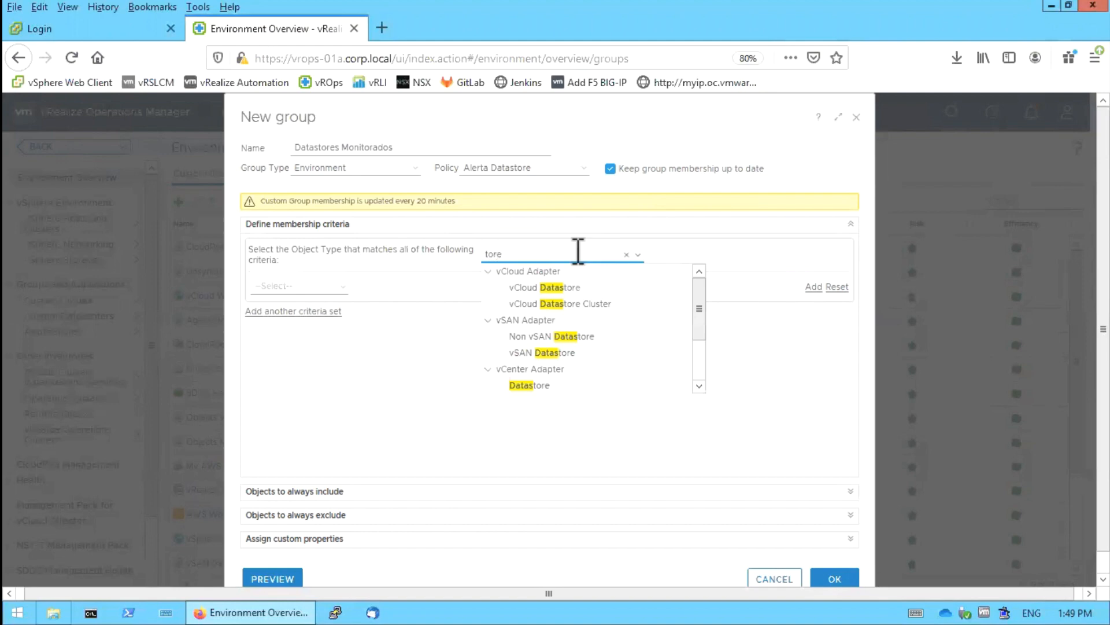
pyautogui.click(520, 386)
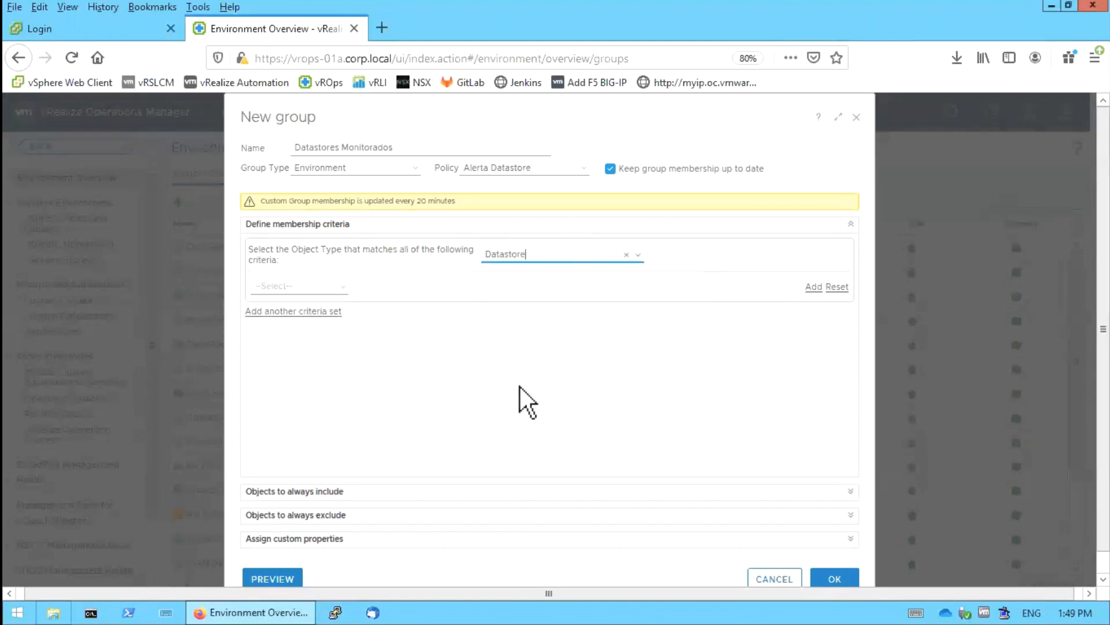
# Step: Define the membership condition as object name is Region01a-COMP02, using the entry listed under Datastore
pyautogui.click(340, 288)
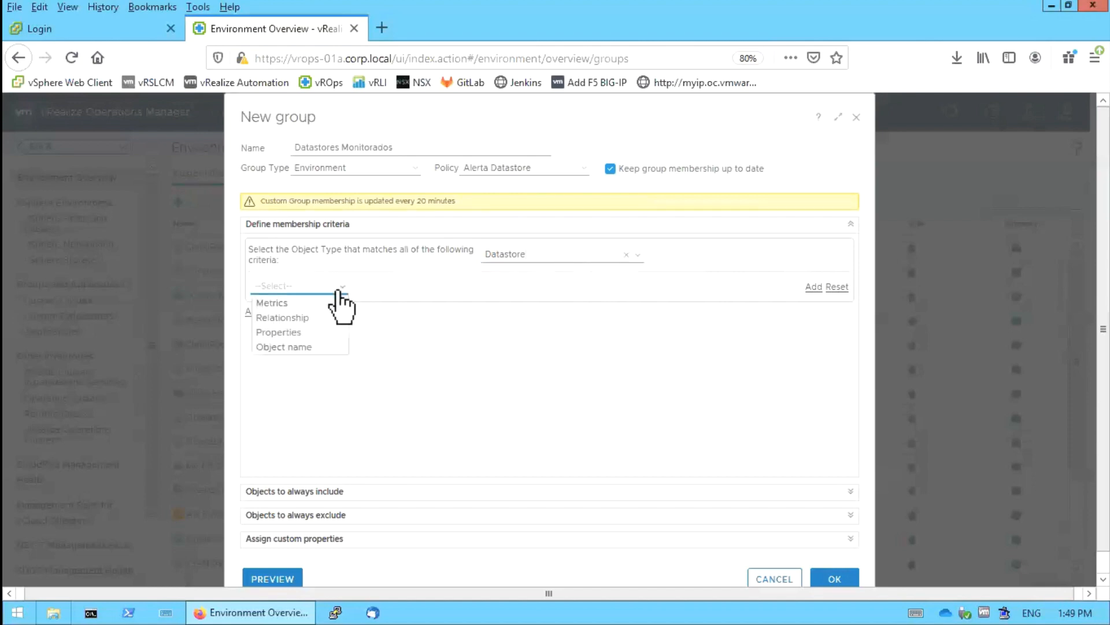
pyautogui.click(302, 347)
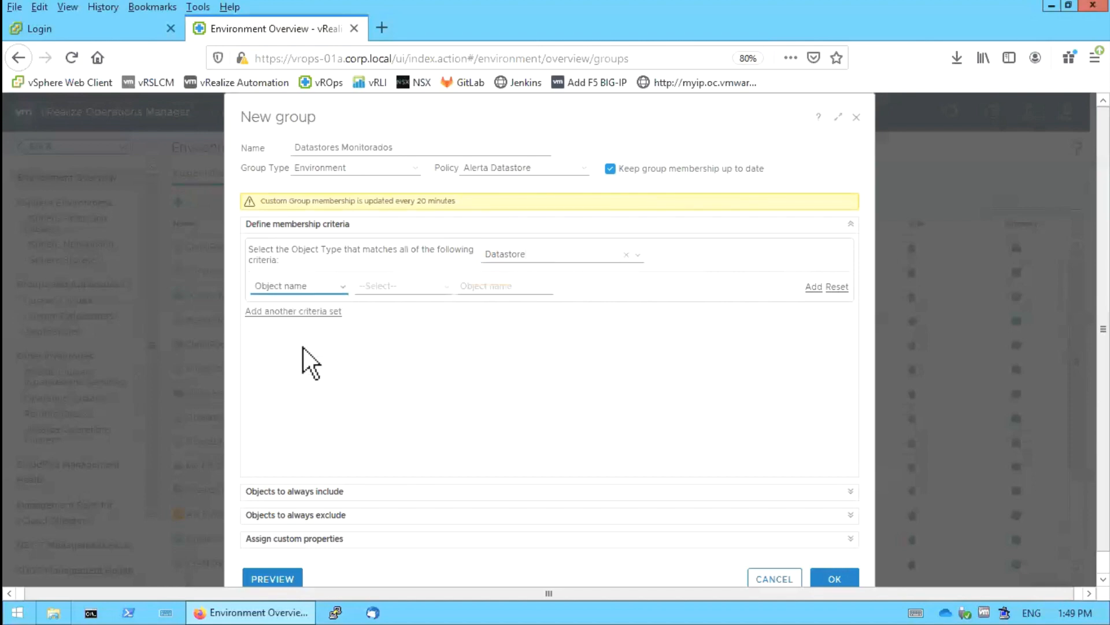
pyautogui.click(448, 287)
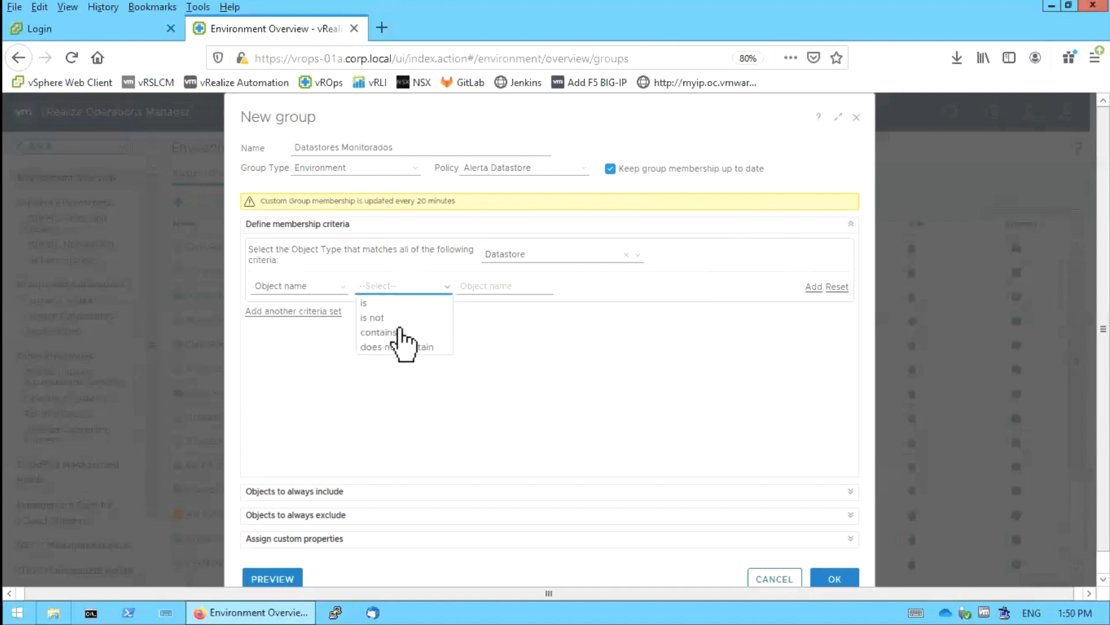
pyautogui.click(399, 302)
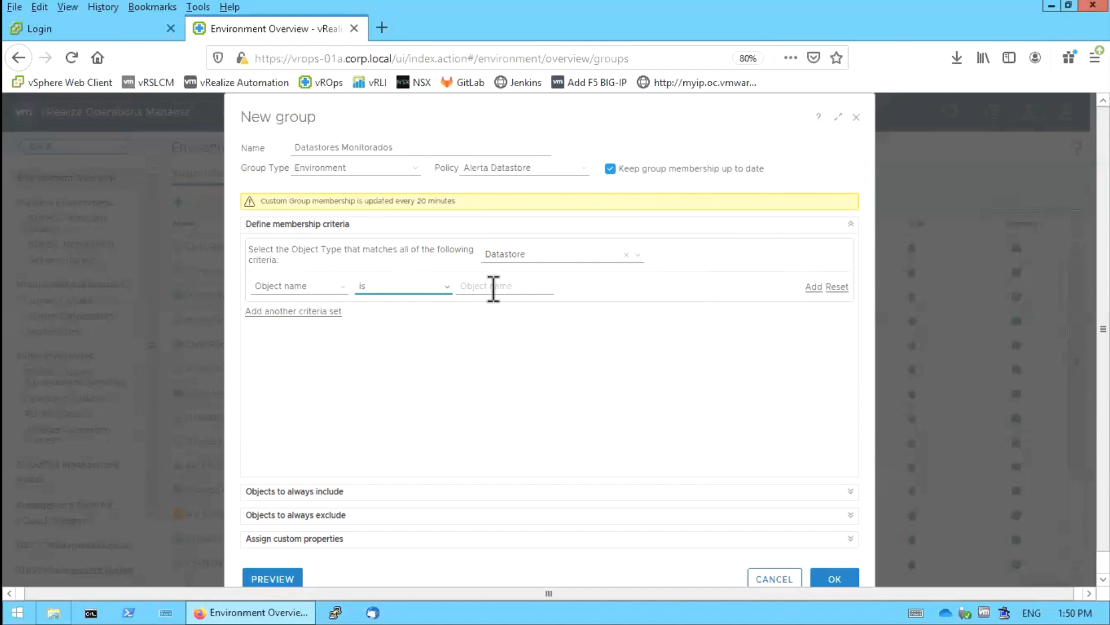
pyautogui.click(493, 288)
pyautogui.write('regio')
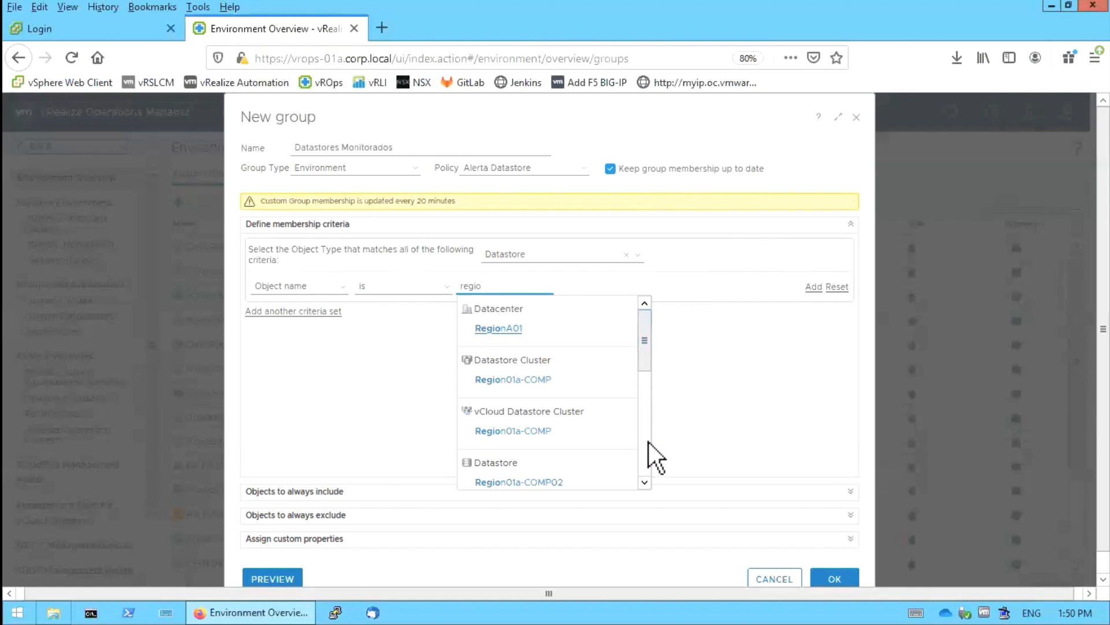
pyautogui.scroll(-5, 648, 460)
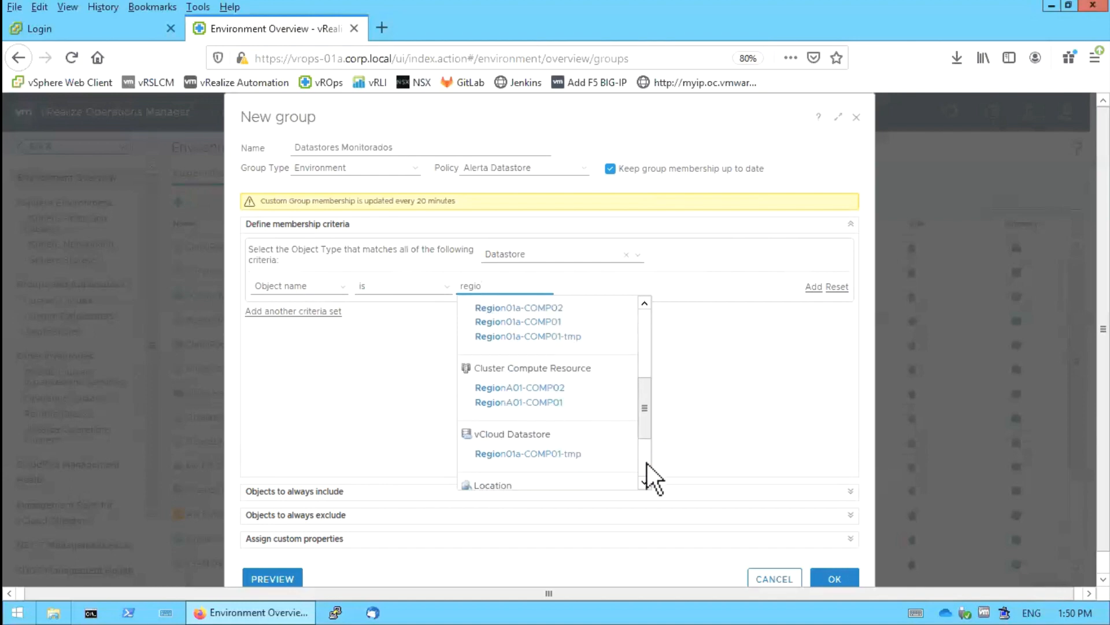
pyautogui.scroll(3, 652, 400)
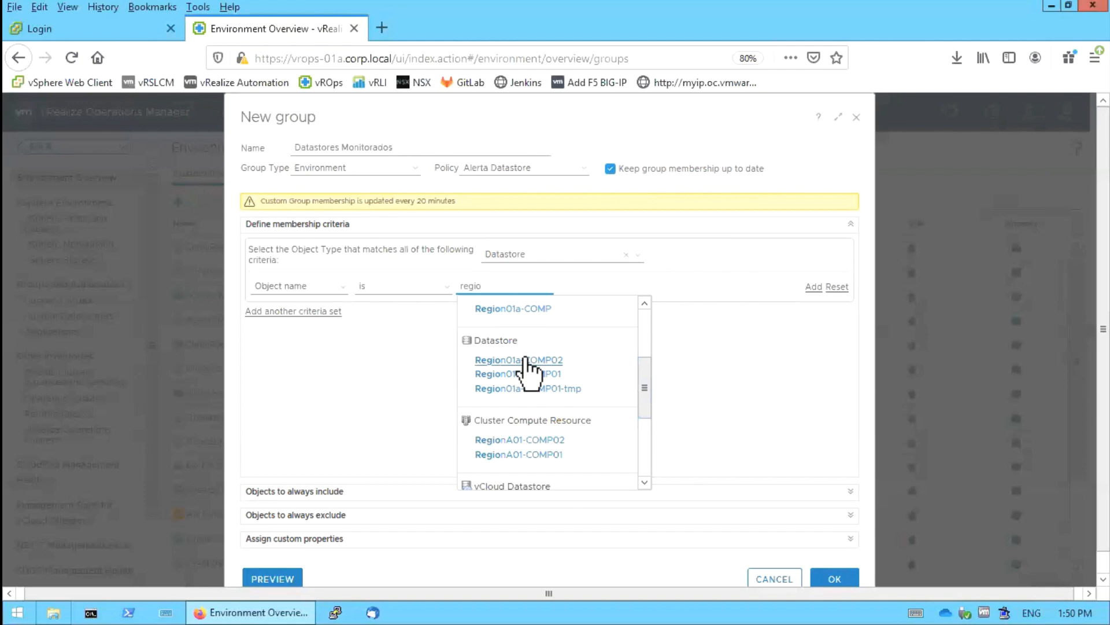
pyautogui.click(525, 359)
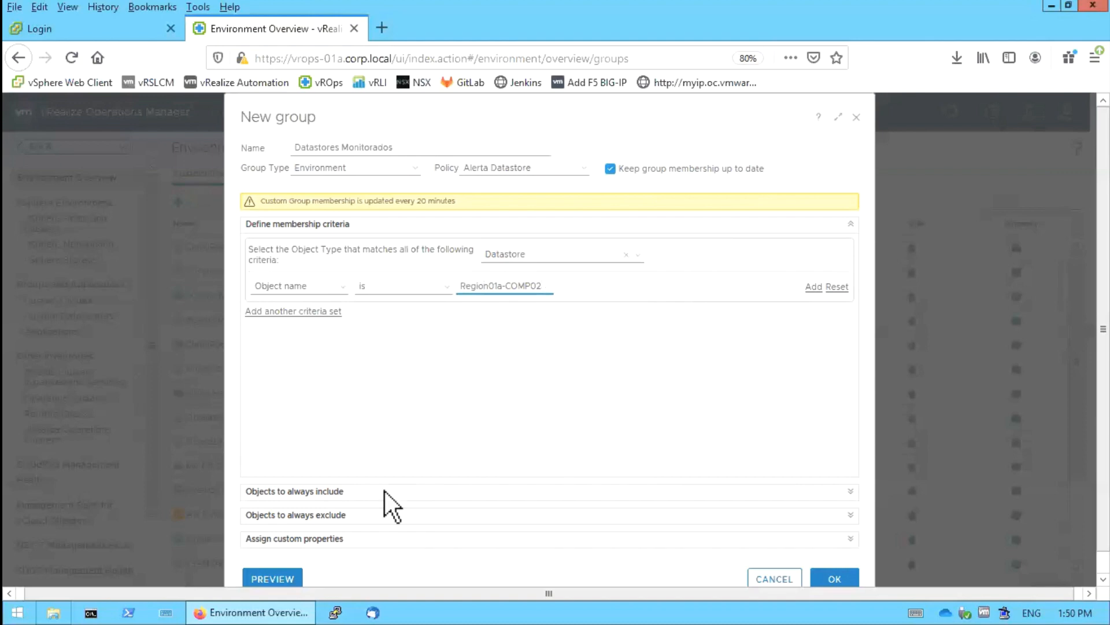
# Step: Preview the group's matching members, close the preview and review the membership criteria
pyautogui.click(285, 578)
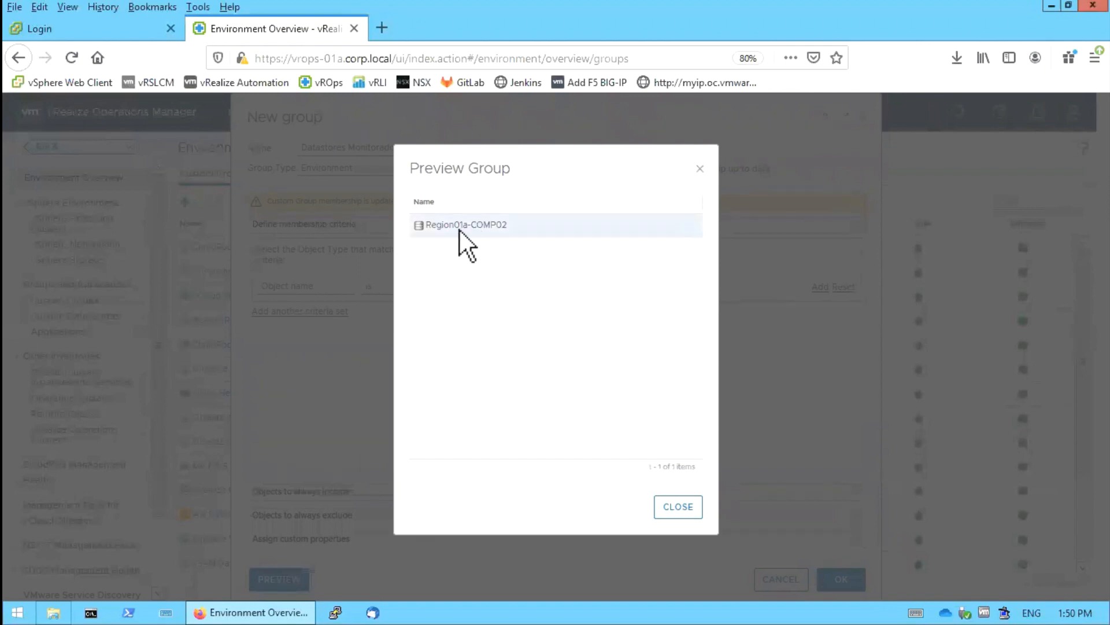
pyautogui.click(676, 505)
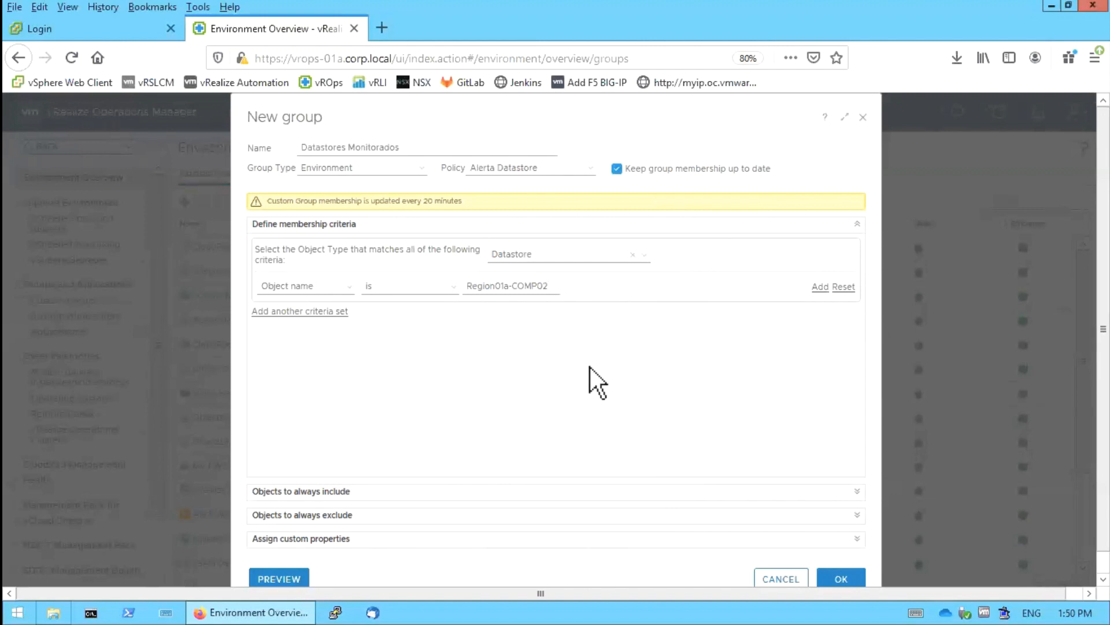
pyautogui.hscroll(1, 477, 287)
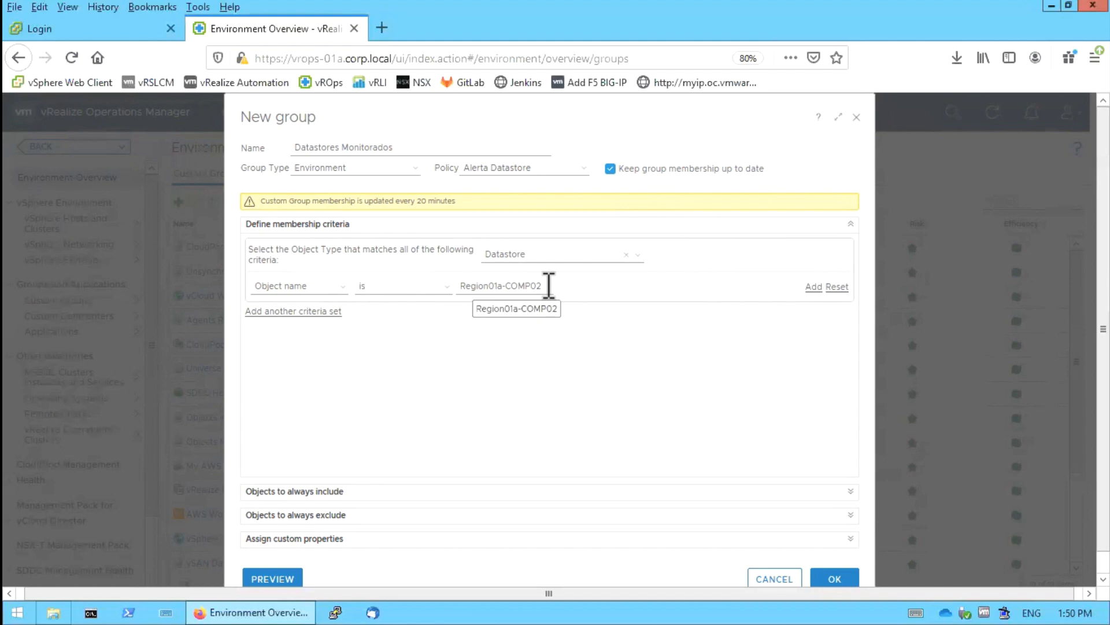
pyautogui.hscroll(1, 549, 284)
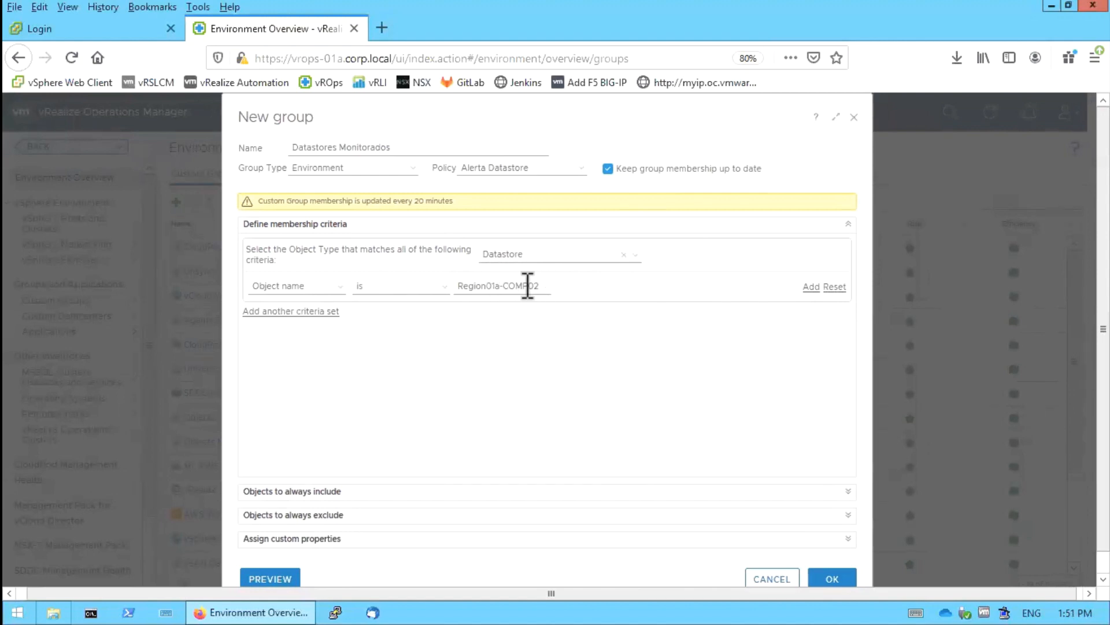
# Step: Change the membership condition to object name contains Region01a-COMP and preview the matching datastores
pyautogui.tripleClick(541, 286)
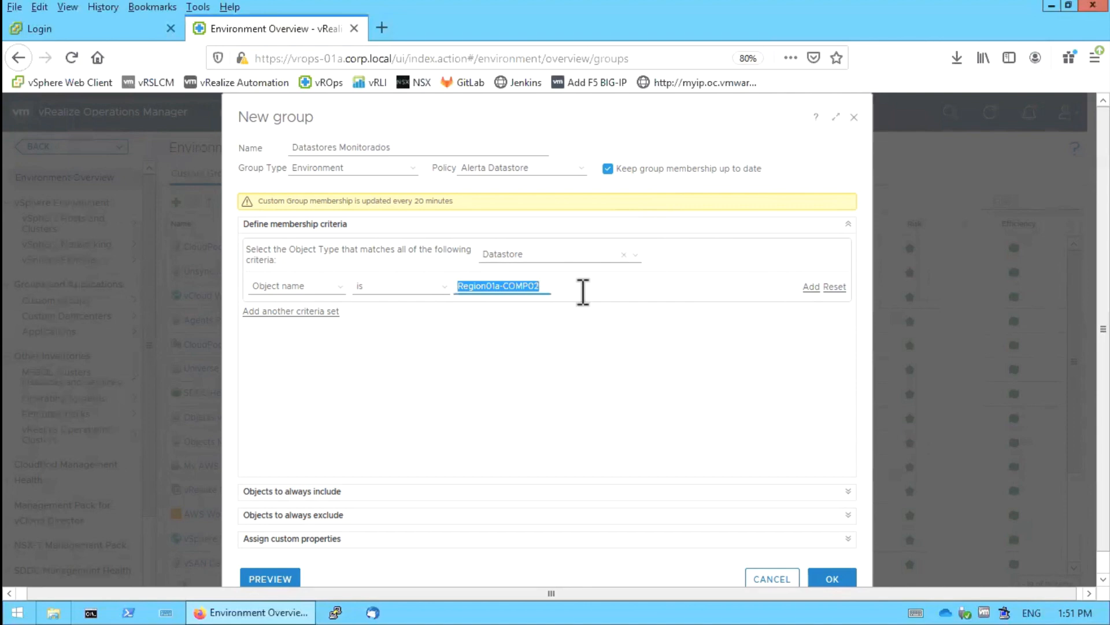
pyautogui.click(551, 287)
pyautogui.press('BackSpace')
pyautogui.press('BackSpace')
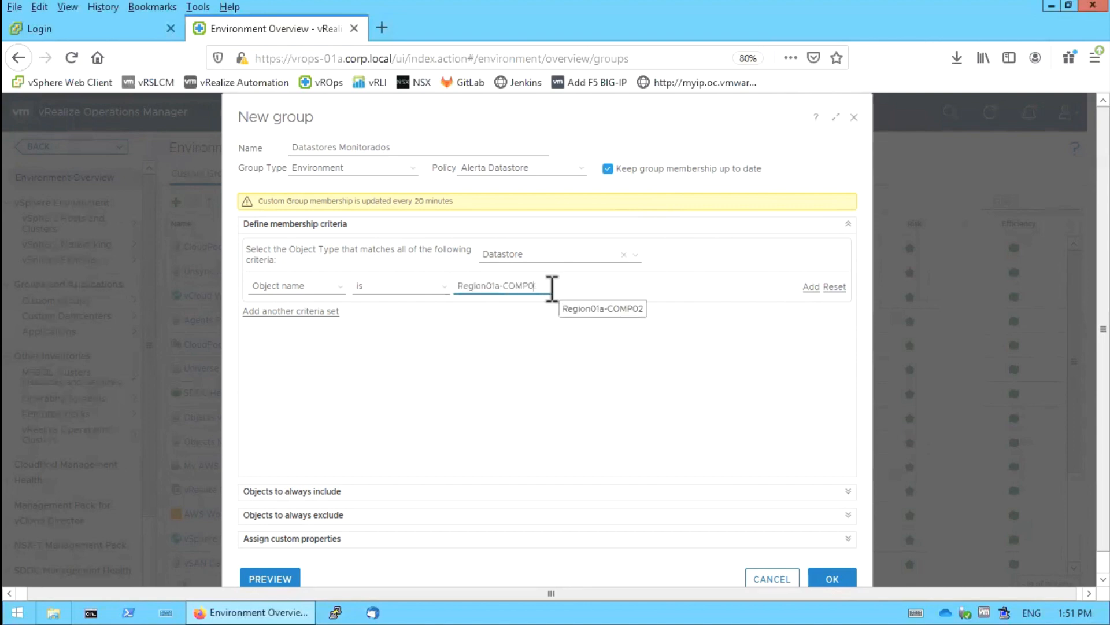
pyautogui.click(724, 347)
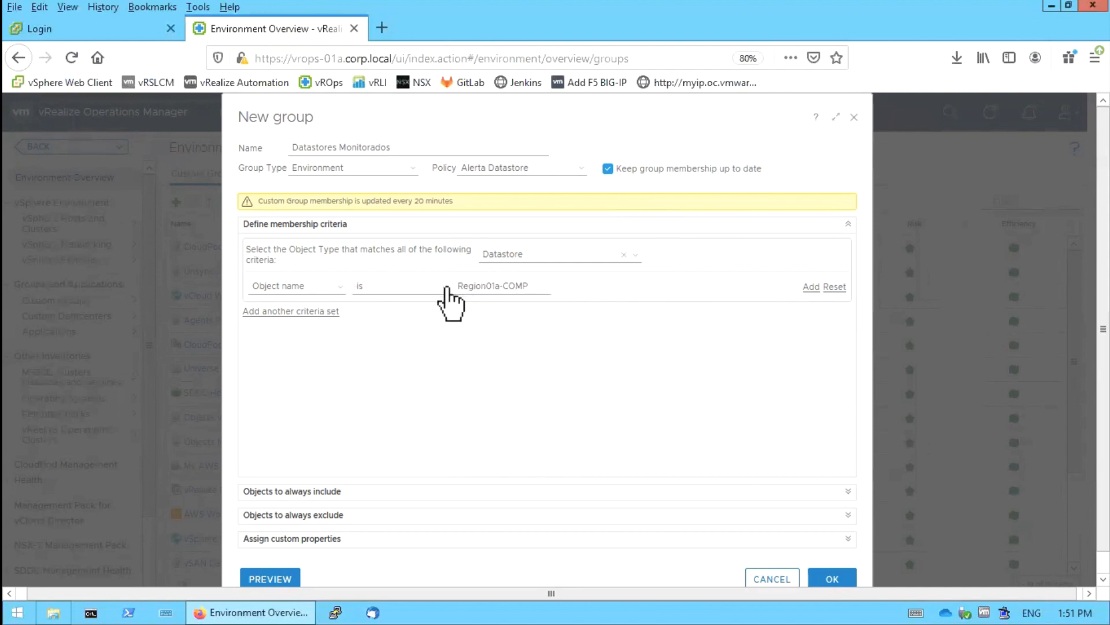
pyautogui.click(446, 289)
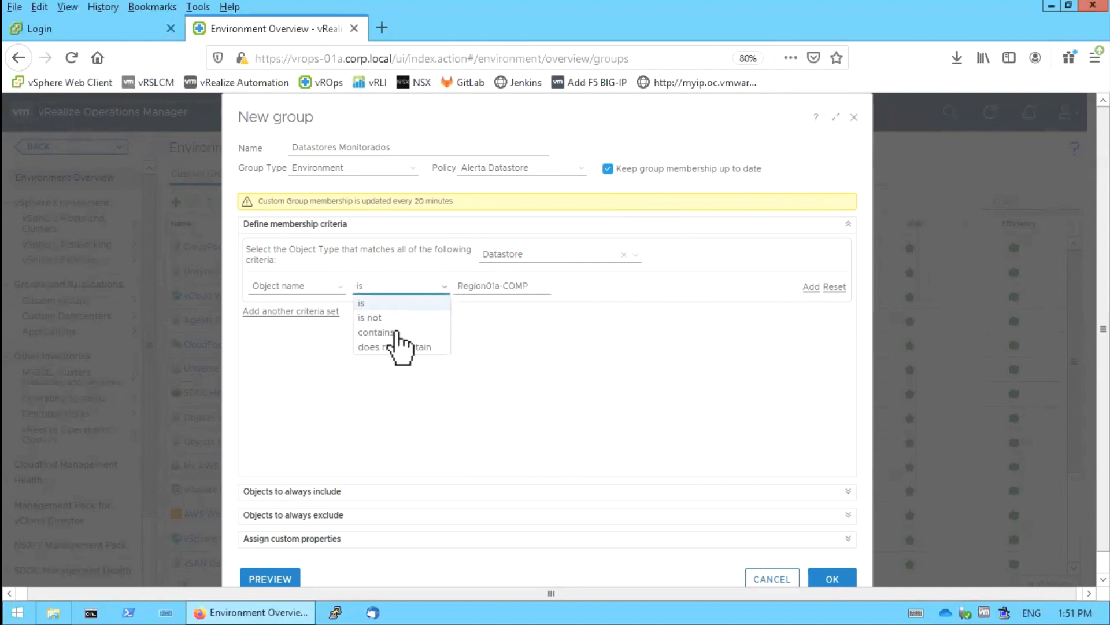
pyautogui.click(396, 332)
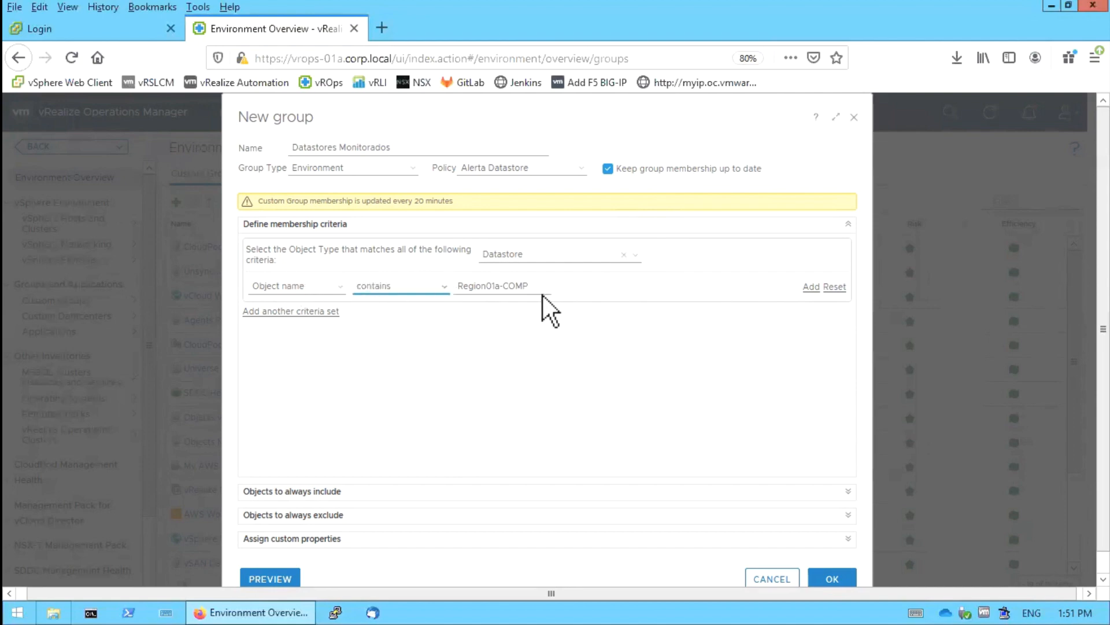
pyautogui.click(261, 580)
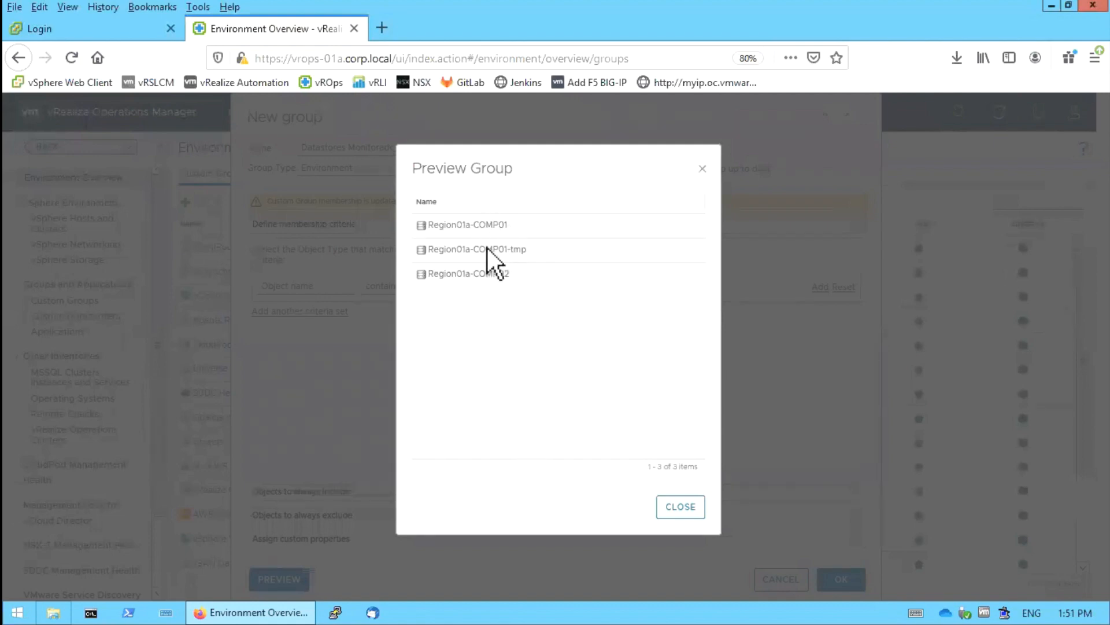
pyautogui.click(676, 518)
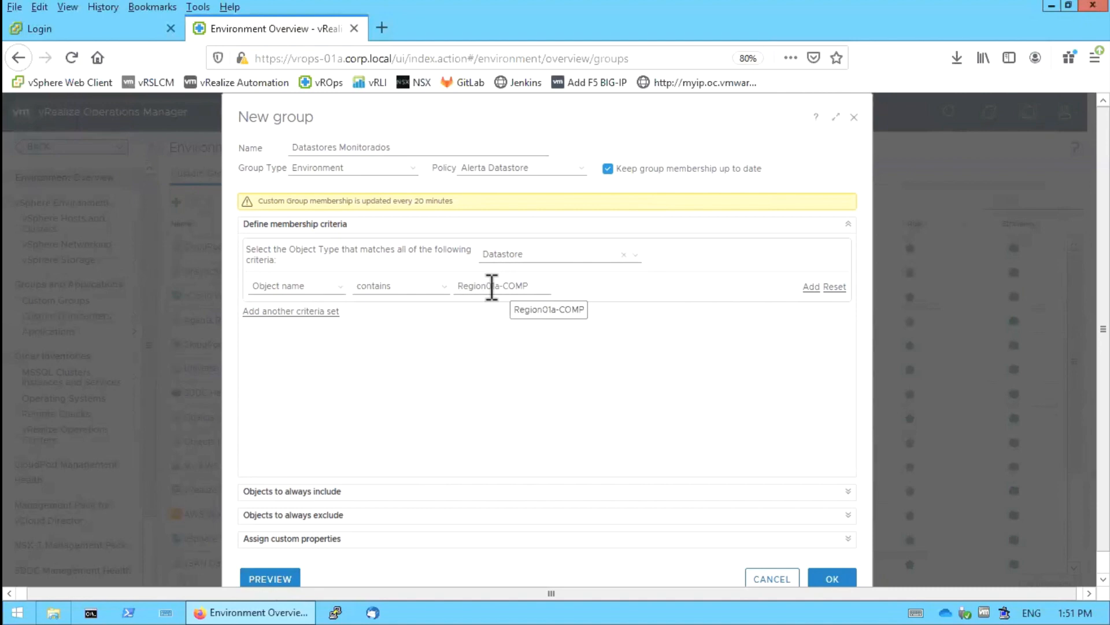
# Step: Shorten the membership condition's object name value to Region01 and preview the group's members again
pyautogui.tripleClick(544, 285)
pyautogui.click(538, 287)
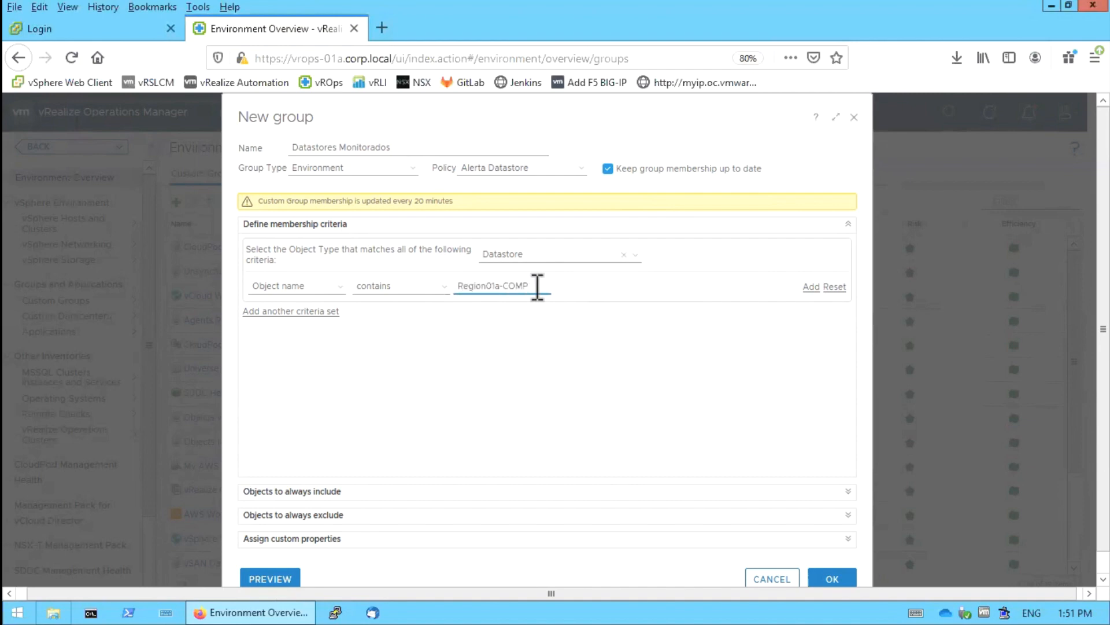
pyautogui.press('BackSpace')
pyautogui.press('BackSpace')
pyautogui.press('BackSpace')
pyautogui.press('BackSpace')
pyautogui.press('BackSpace')
pyautogui.press('BackSpace')
pyautogui.click(349, 389)
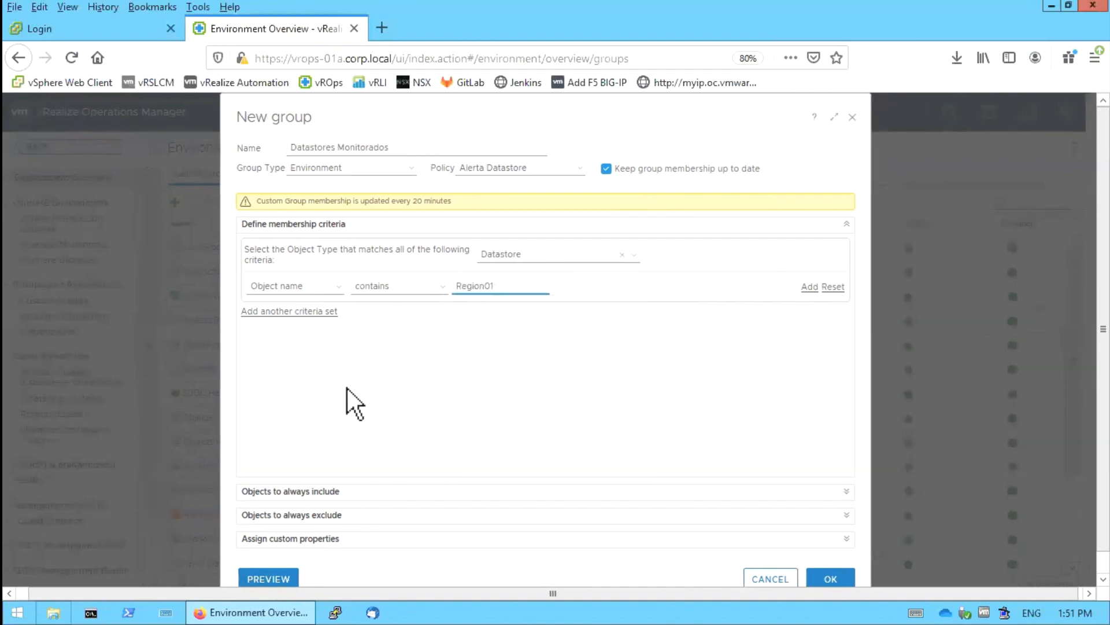
pyautogui.click(274, 578)
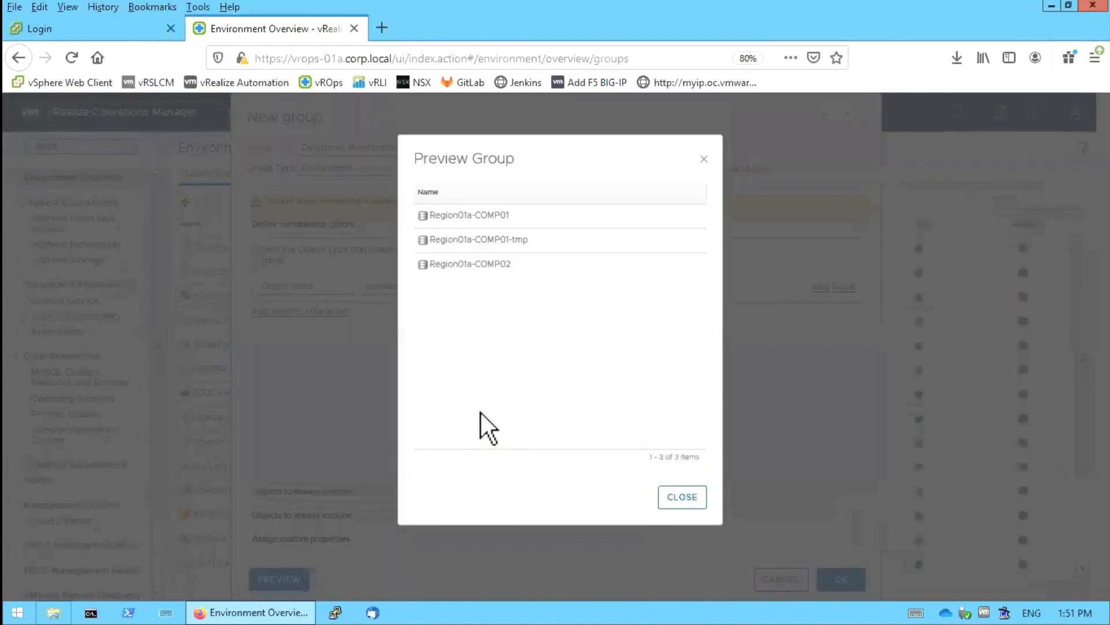
pyautogui.click(682, 507)
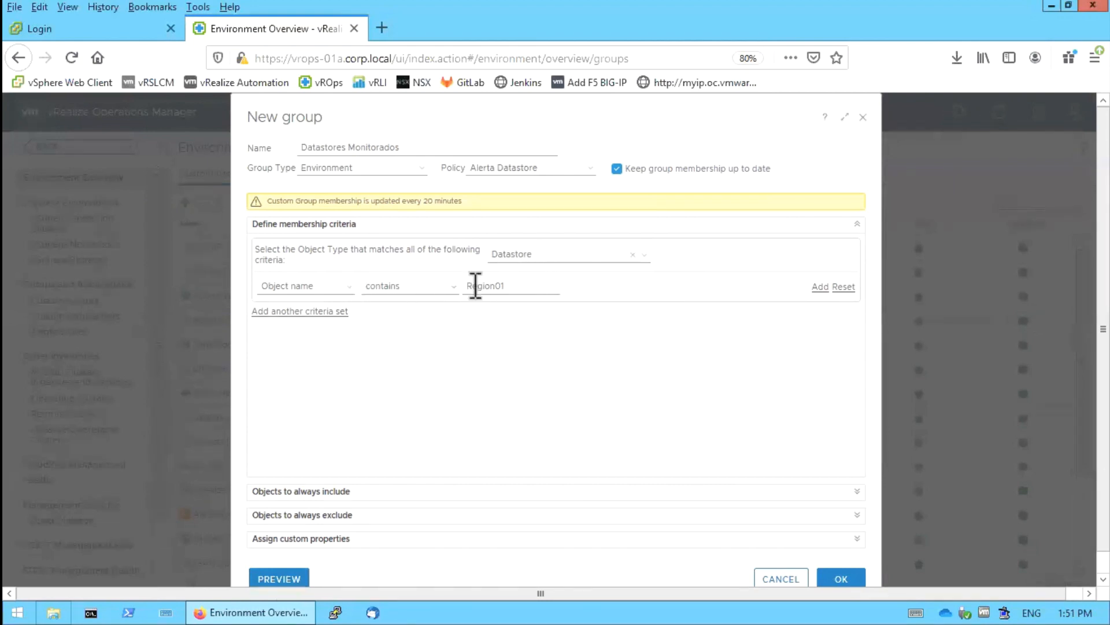
pyautogui.hscroll(1, 501, 286)
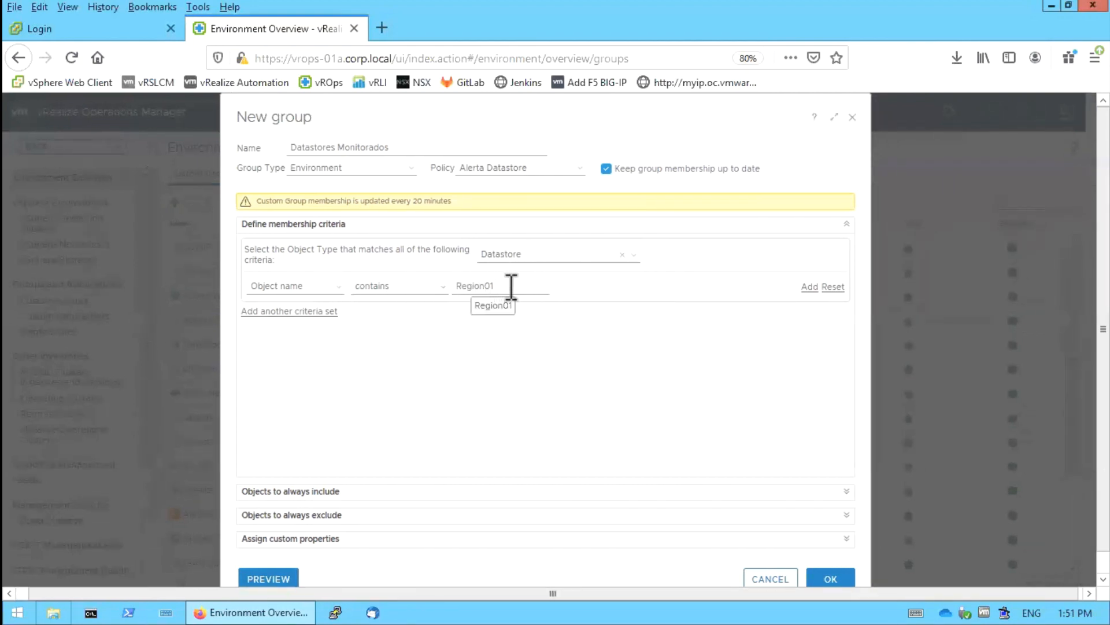
# Step: Rename the group as Datastores Monitorados Region01, create it and check its entry in the custom groups list
pyautogui.click(406, 146)
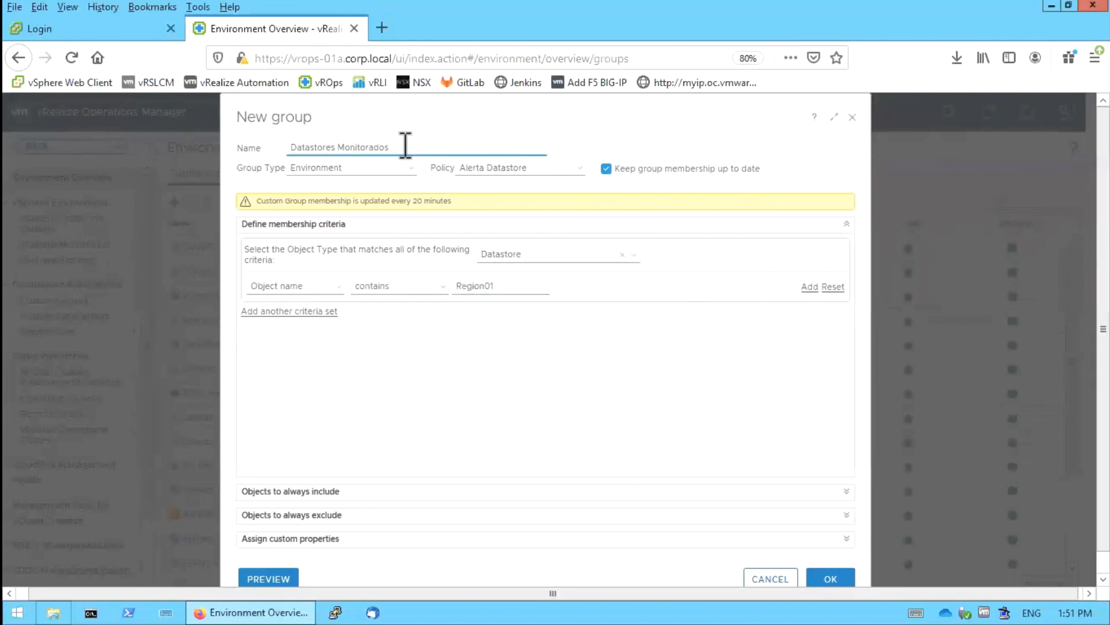
pyautogui.write('Region01')
pyautogui.click(831, 578)
pyautogui.click(276, 576)
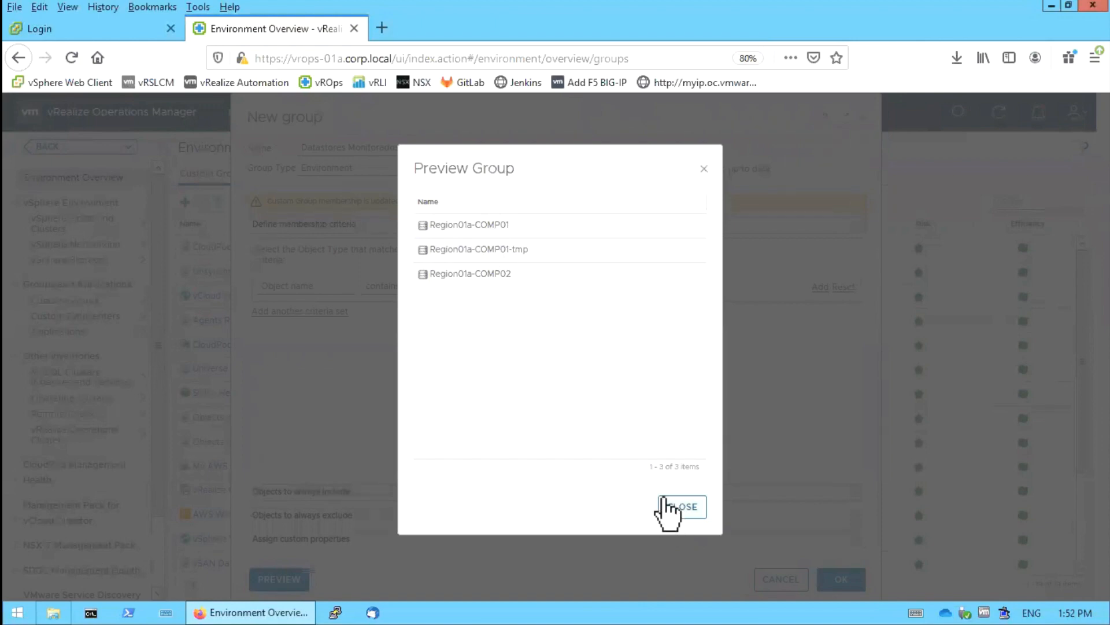
pyautogui.click(690, 507)
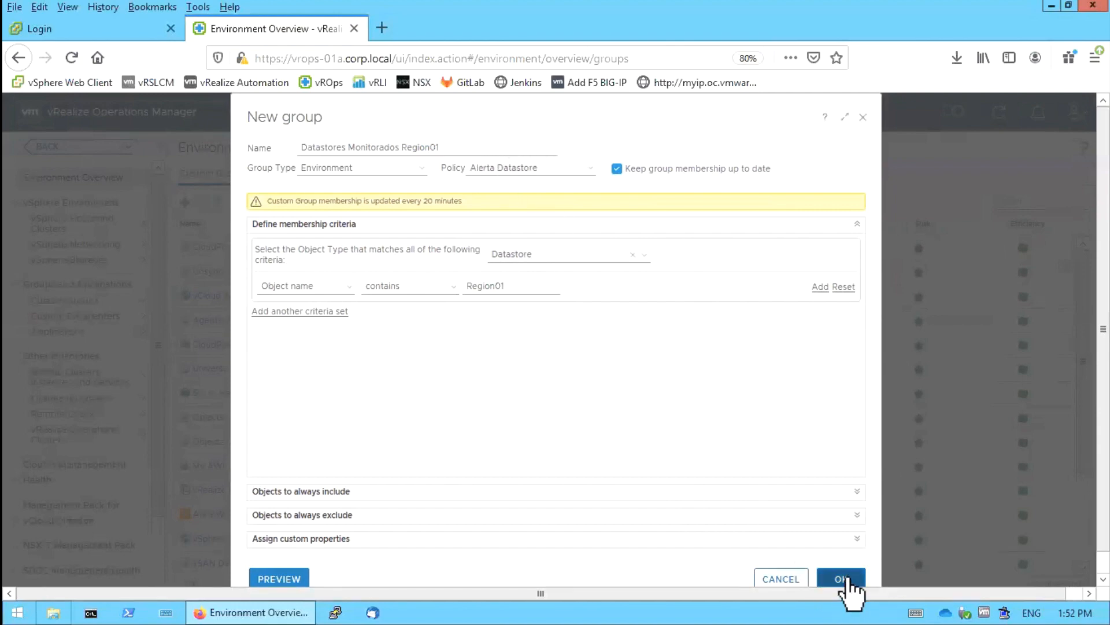
pyautogui.click(846, 578)
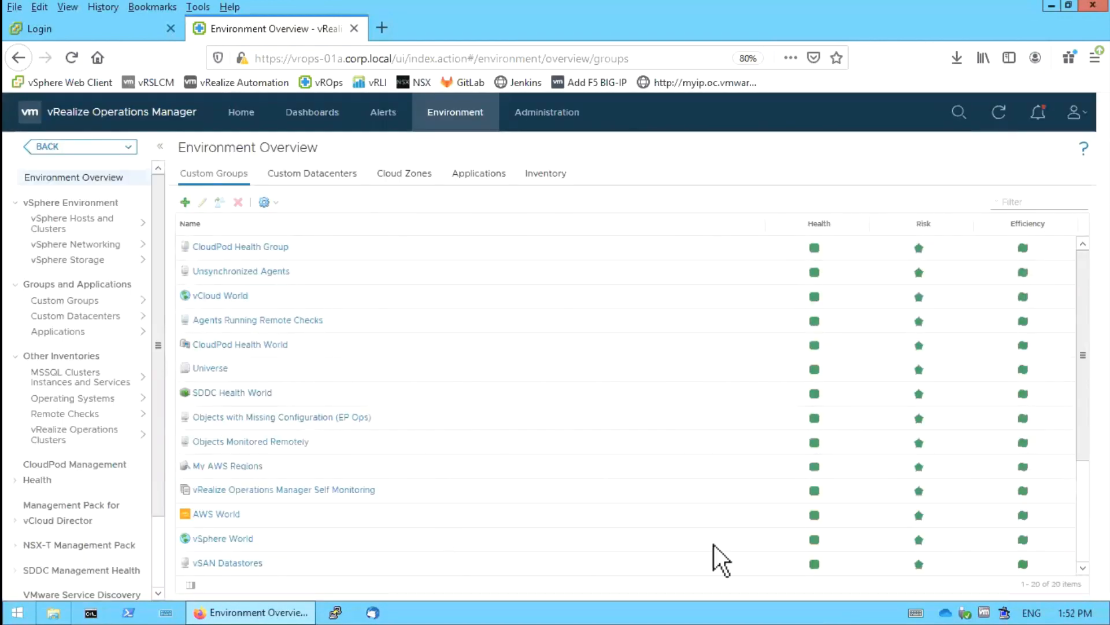
pyautogui.click(1077, 538)
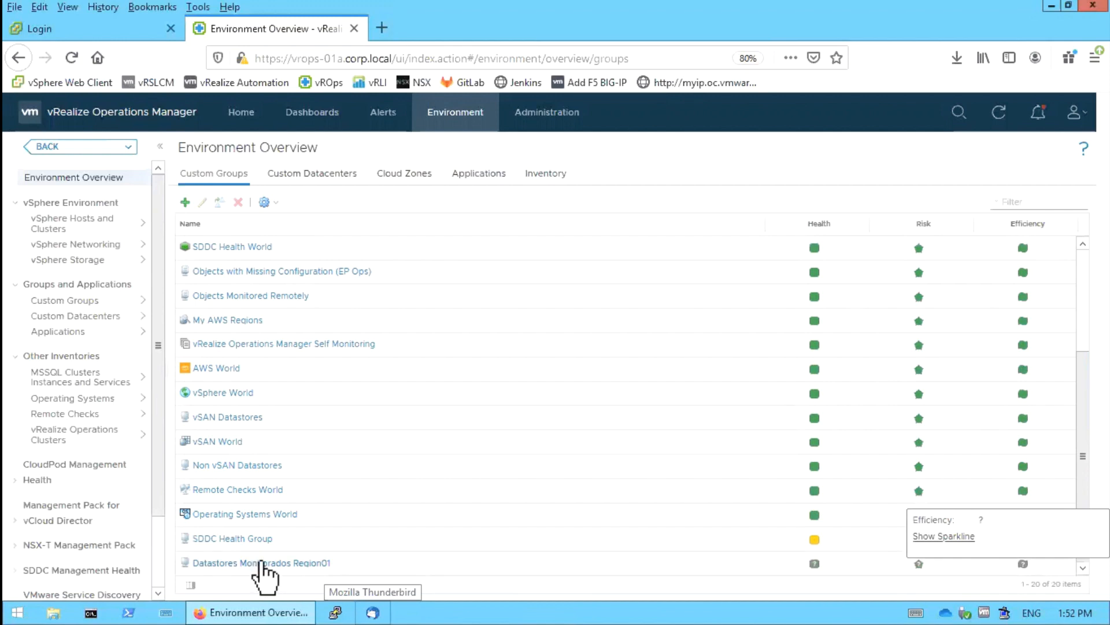
pyautogui.moveTo(814, 565)
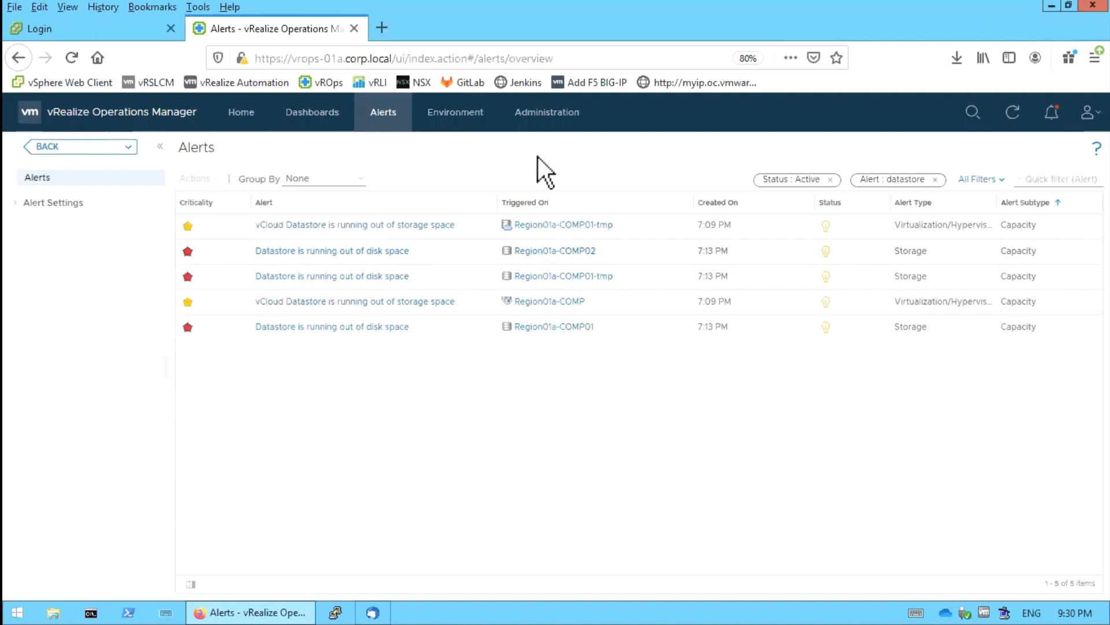
# Step: Open the active policies in the administration area and view the details of the Alerta Datastore policy
pyautogui.click(544, 113)
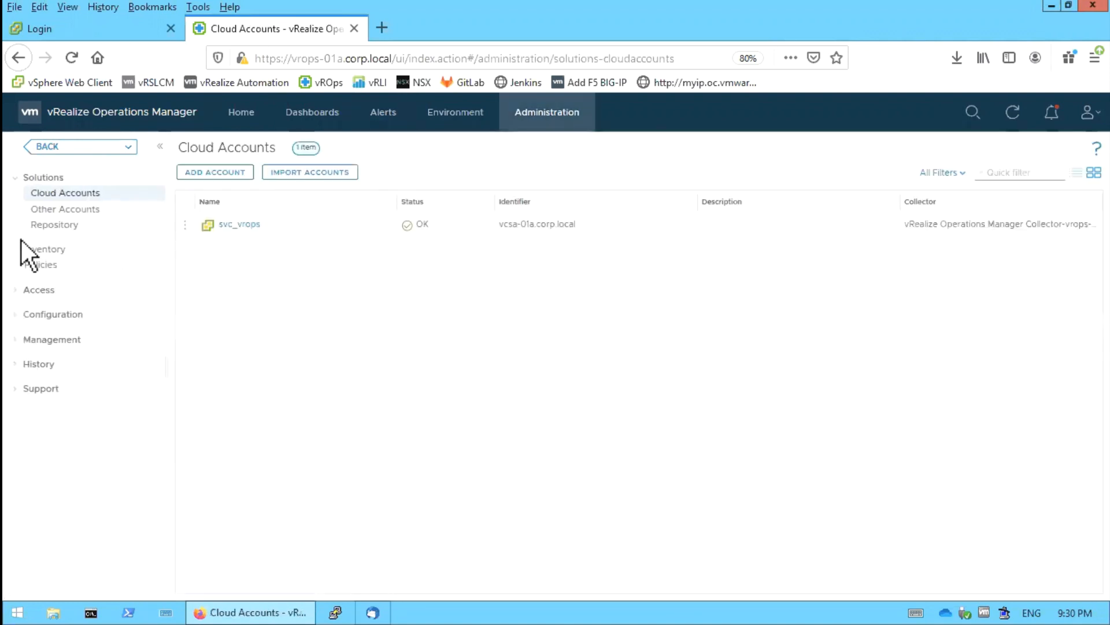
pyautogui.click(44, 267)
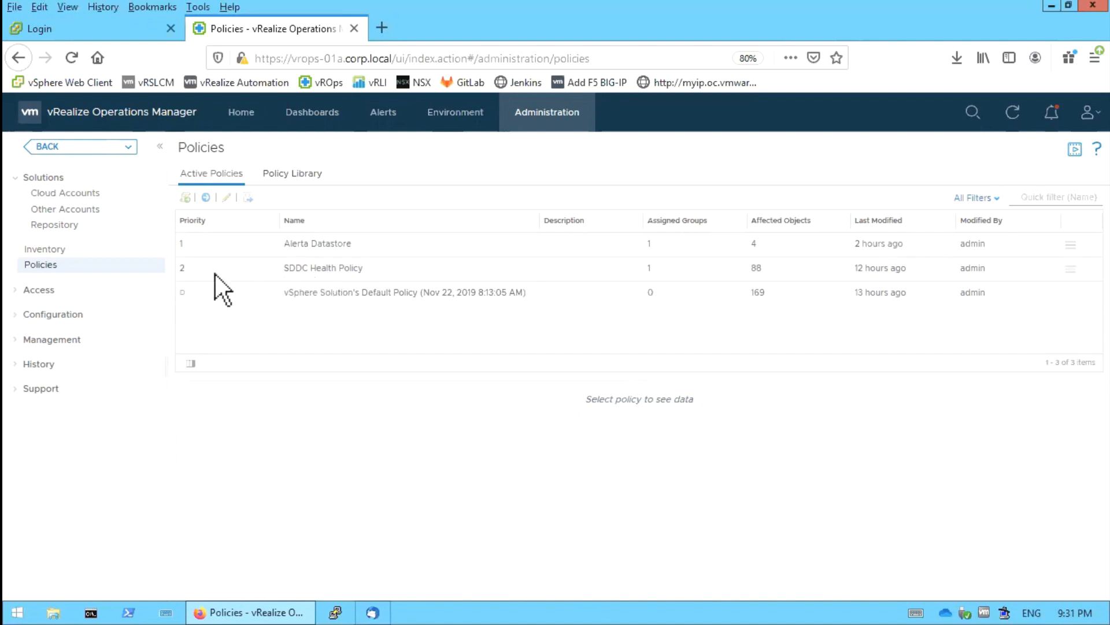
pyautogui.click(282, 248)
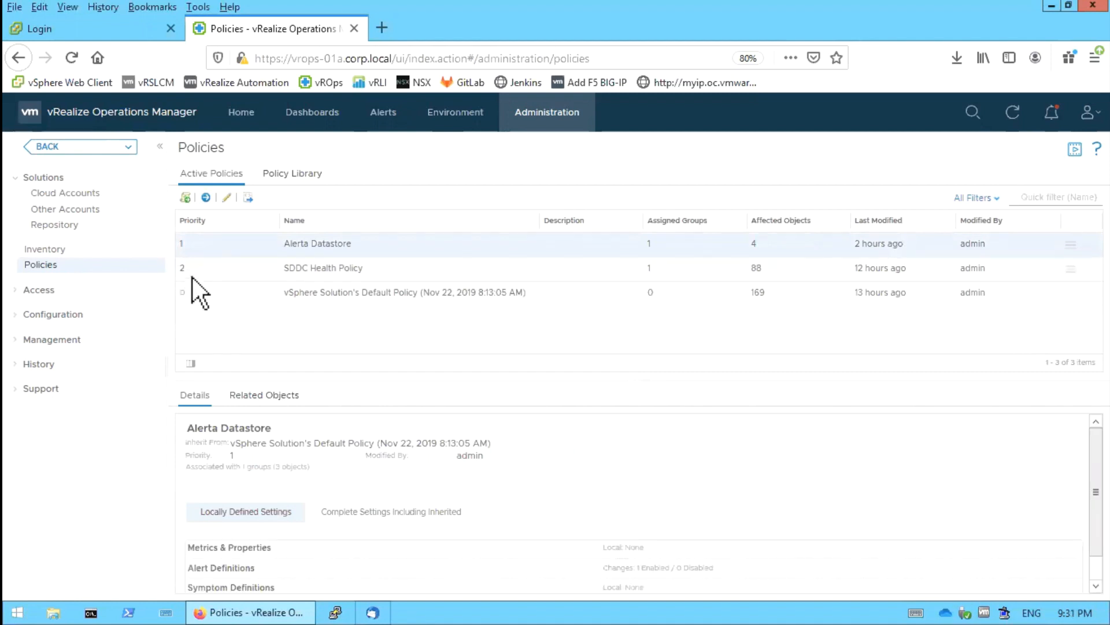
# Step: Try moving SDDC Health Policy to priority 1, and return Alerta Datastore to priority 1
pyautogui.click(270, 273)
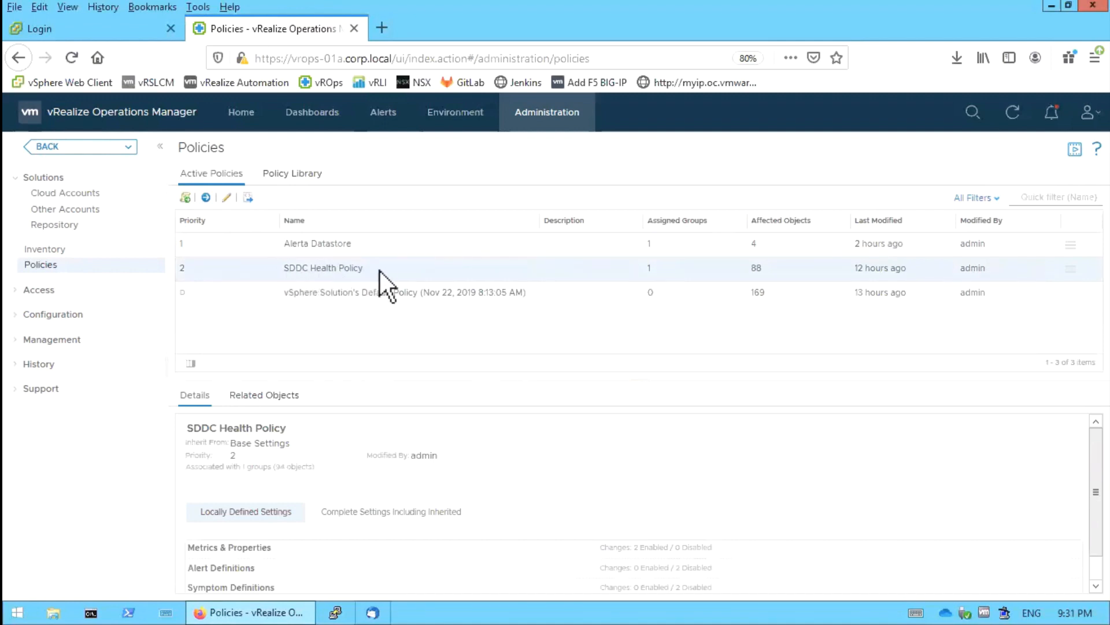
pyautogui.moveTo(369, 272)
pyautogui.mouseDown()
pyautogui.moveTo(341, 257)
pyautogui.moveTo(339, 240)
pyautogui.mouseUp()
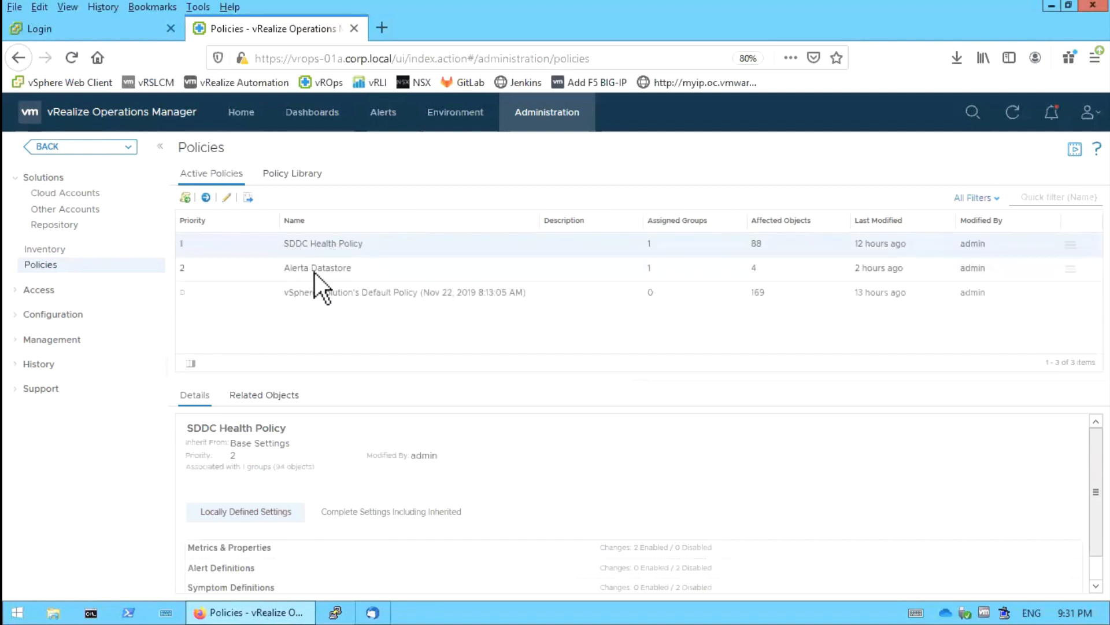
pyautogui.moveTo(315, 273); pyautogui.dragTo(307, 239)
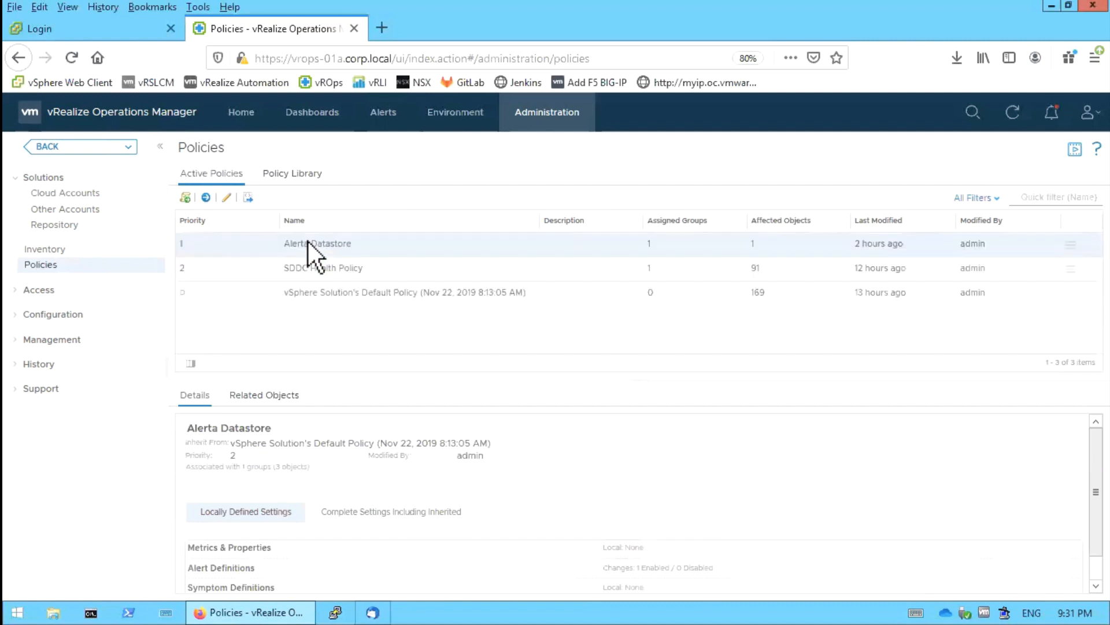